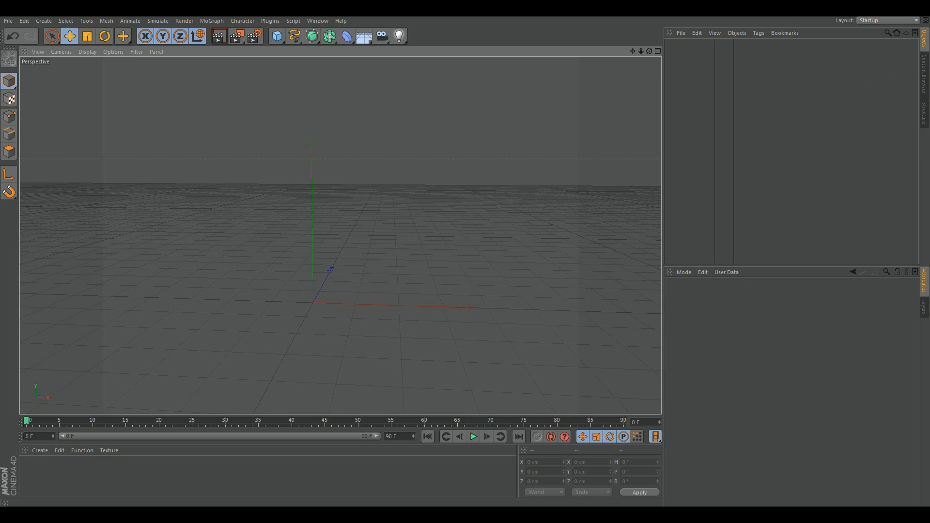
# Browse the Google image results for bedroom and examine the enlarged wooden bedroom photo as a possible background
pyautogui.click(554, 109)
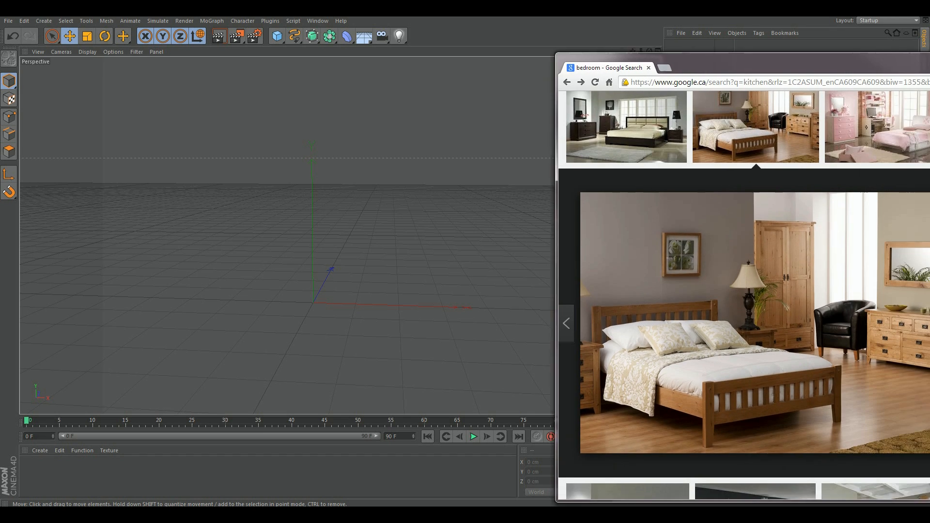
pyautogui.scroll(5, 579, 270)
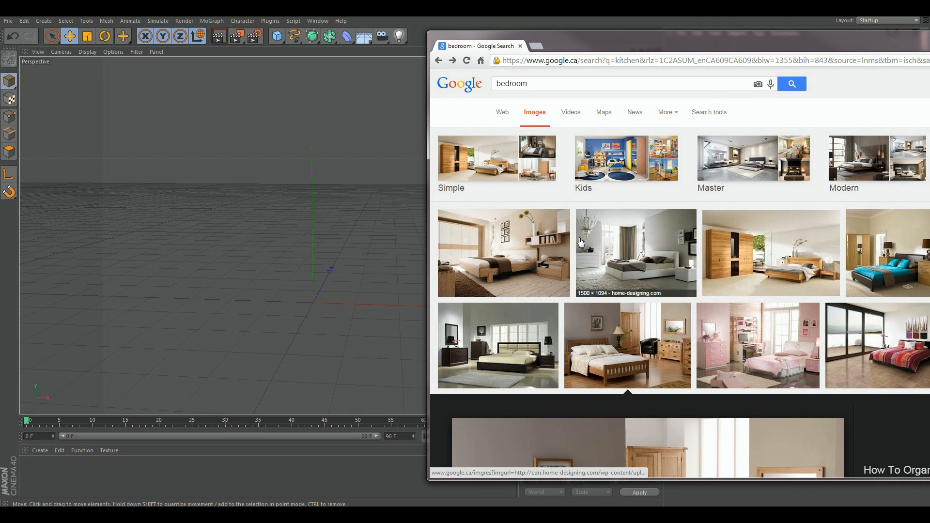
pyautogui.scroll(-2, 582, 244)
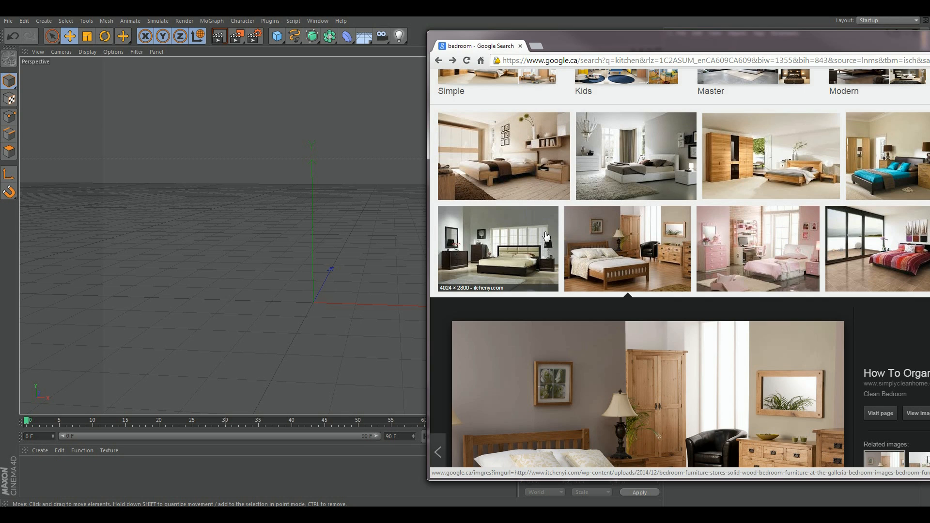
pyautogui.scroll(2, 534, 280)
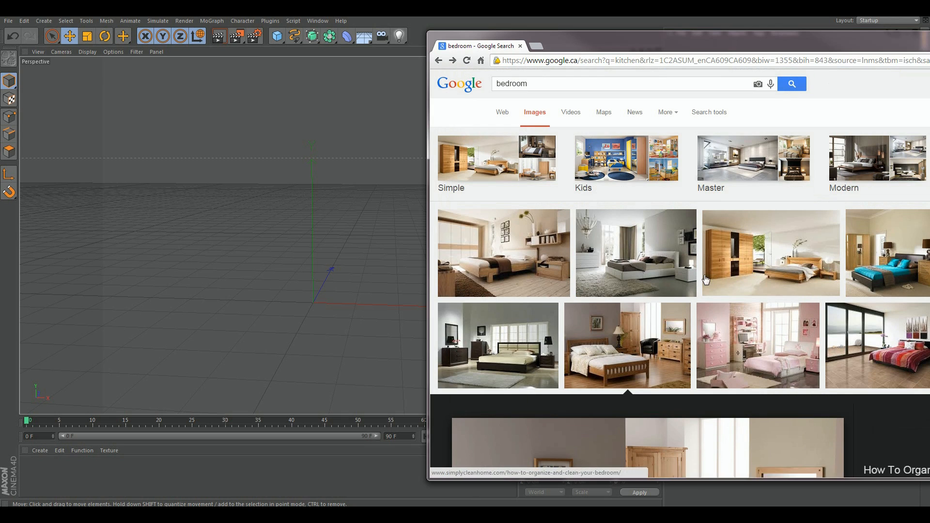
pyautogui.scroll(-3, 698, 267)
pyautogui.scroll(-3, 699, 267)
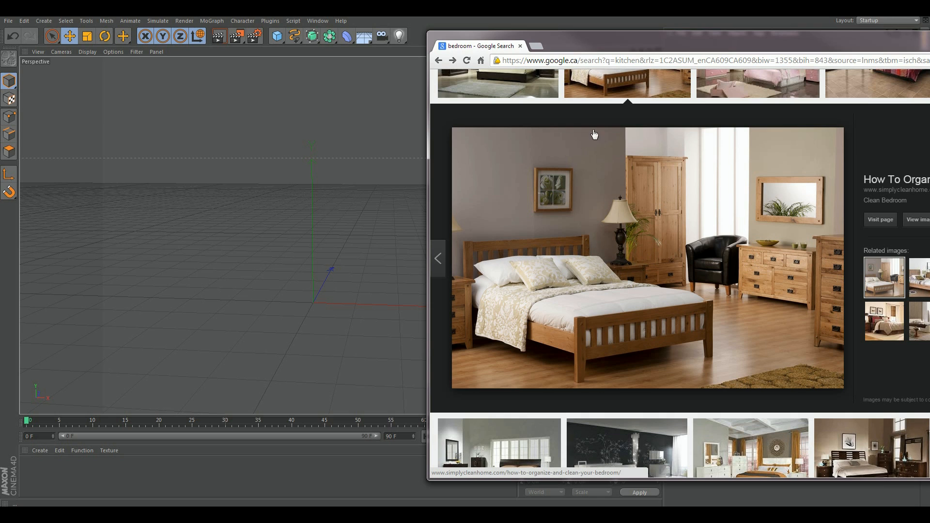
# View the Reality / animated Minecraft photo's page of the Kitt3ykat3 website in a new browser tab, and close that tab
pyautogui.click(536, 45)
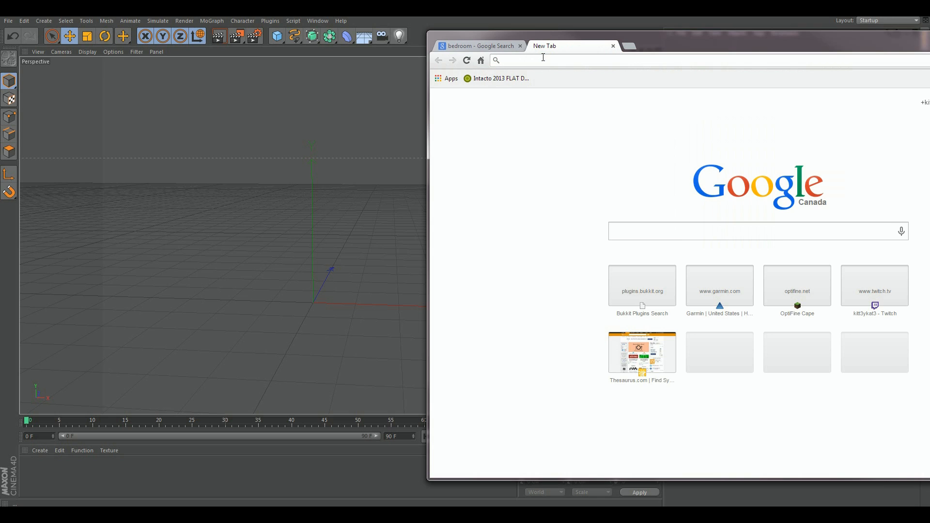
pyautogui.write('kit')
pyautogui.press('Return')
pyautogui.click(707, 160)
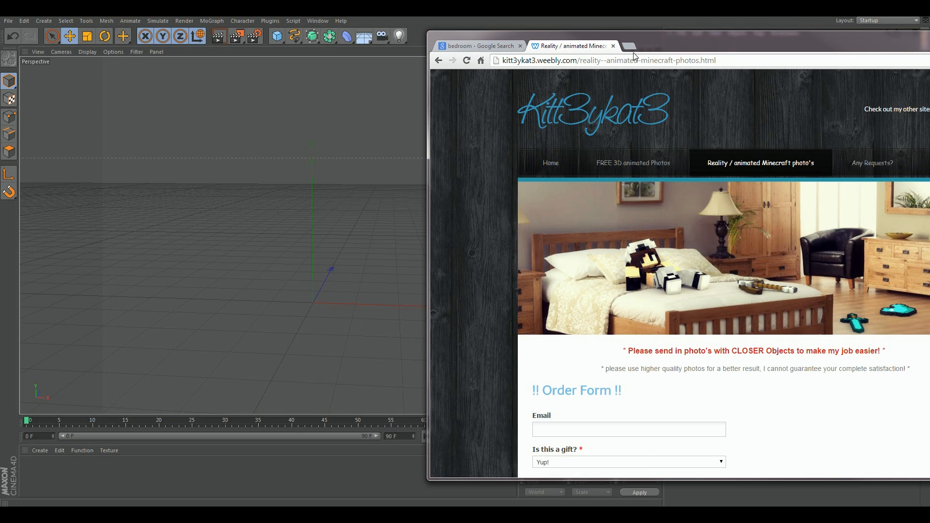
pyautogui.click(613, 45)
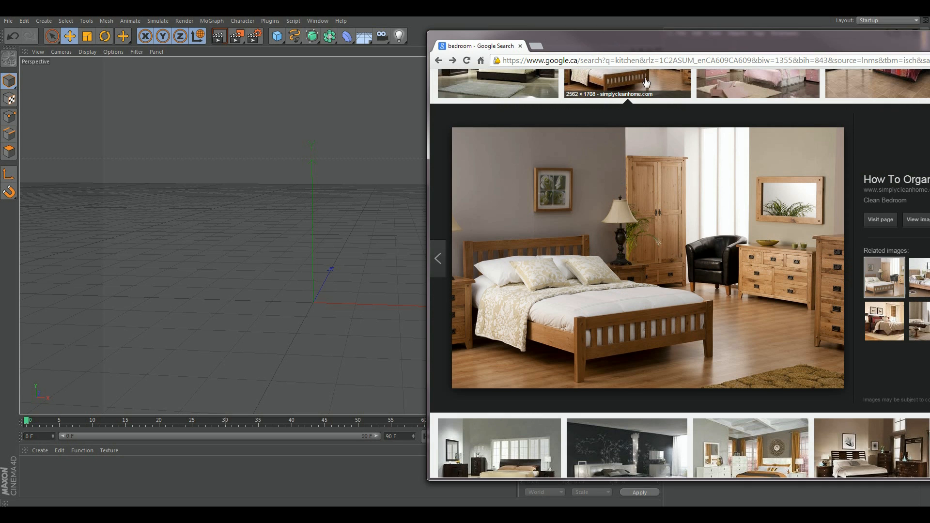
# Look over the enlarged bedroom photo once more and return to Cinema 4D
pyautogui.moveTo(636, 195); pyautogui.dragTo(546, 213)
pyautogui.scroll(-5, 547, 213)
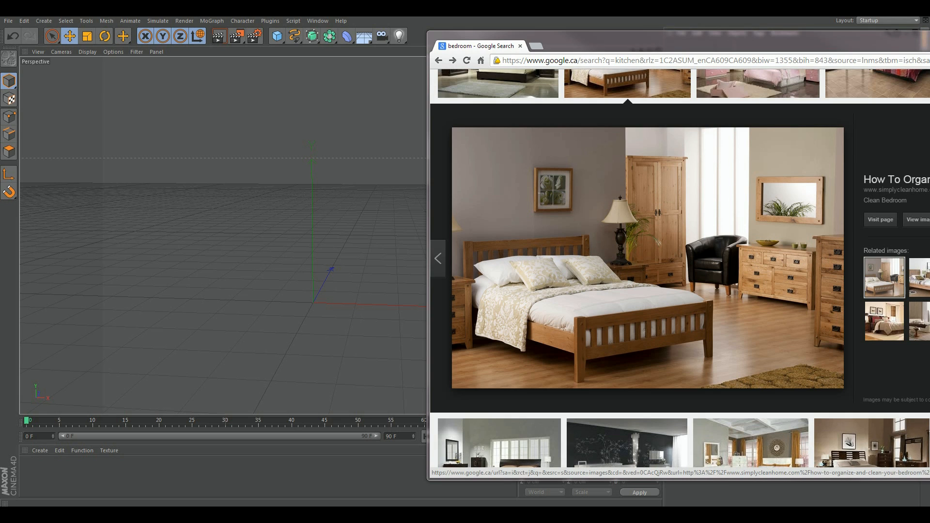
pyautogui.click(613, 48)
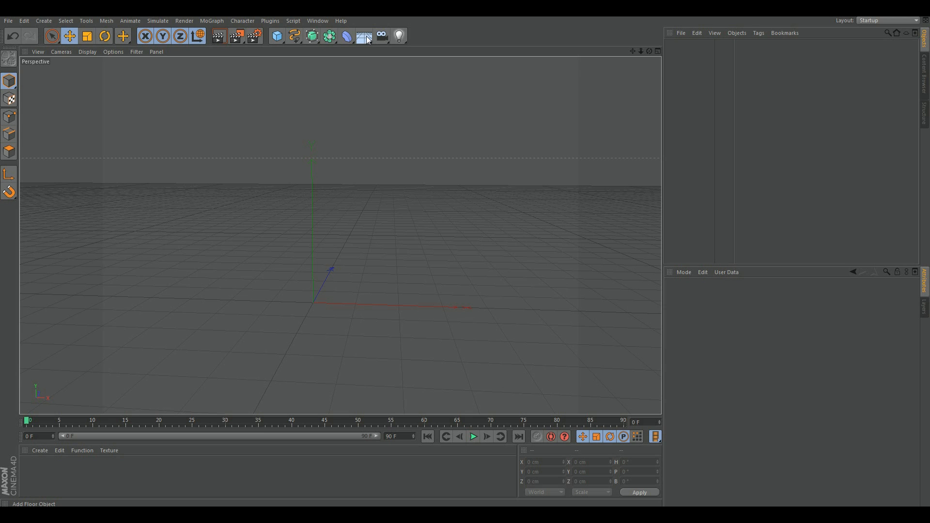
# Add Floor, Physical Sky and Background objects to the scene, and place the Floor above the Physical Sky in the object list
pyautogui.click(367, 39)
pyautogui.moveTo(367, 38); pyautogui.dragTo(472, 50)
pyautogui.moveTo(367, 38); pyautogui.dragTo(393, 121)
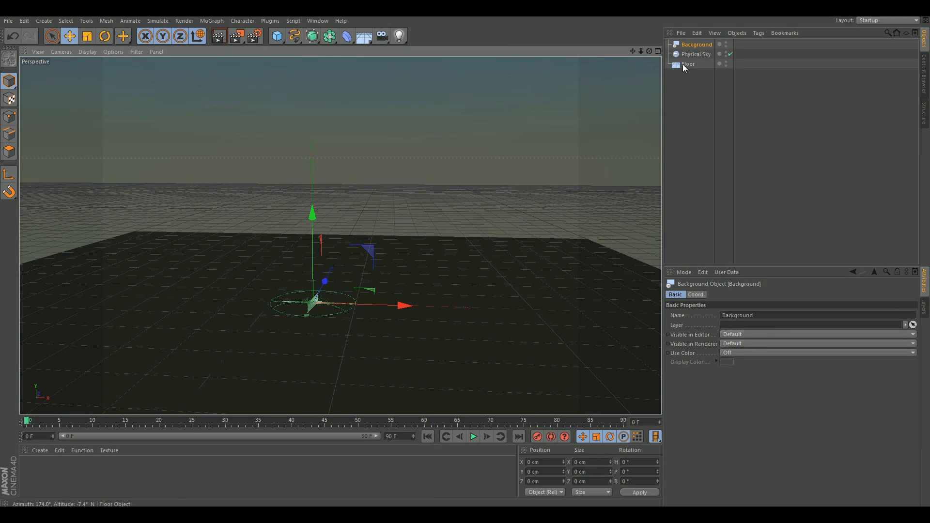
pyautogui.moveTo(691, 65); pyautogui.dragTo(691, 49)
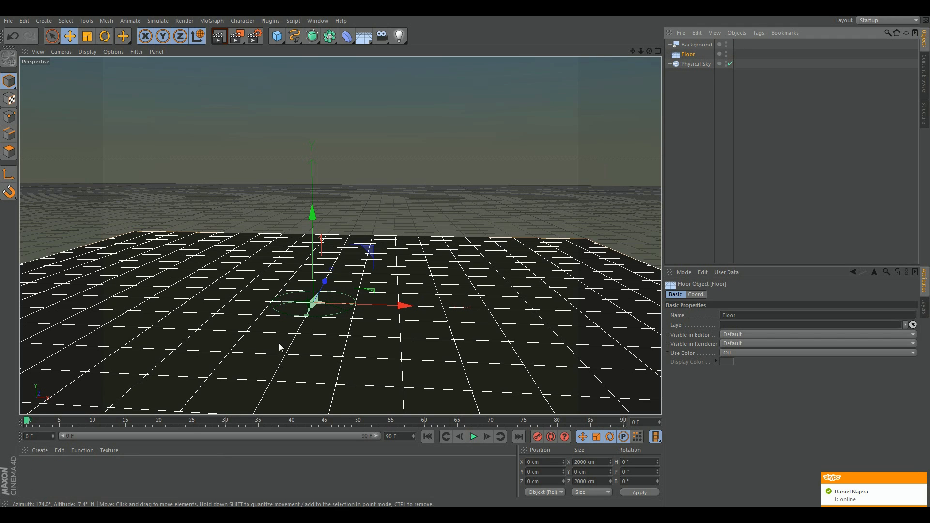
# Create a material with the blog-post-10-image picture as its color texture, copying the image to the project location
pyautogui.scroll(-2, 228, 346)
pyautogui.scroll(3, 107, 375)
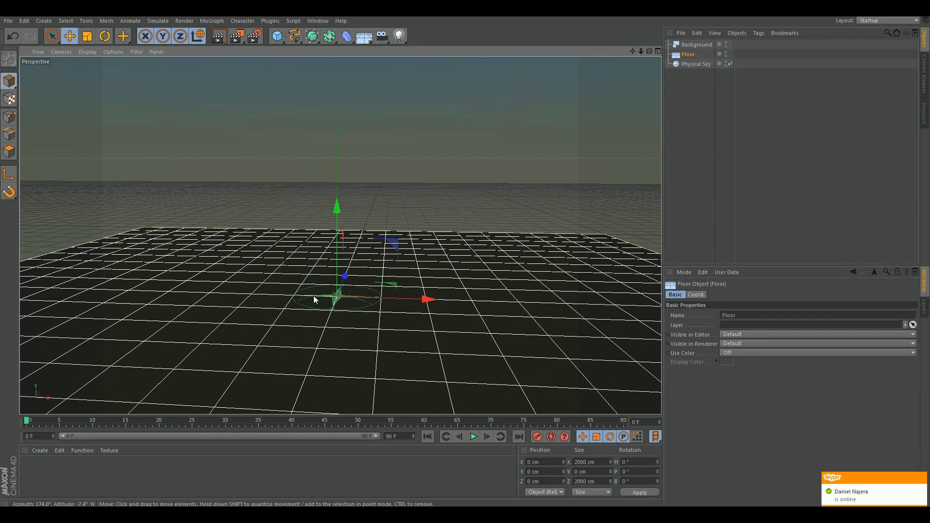
pyautogui.scroll(2, 314, 293)
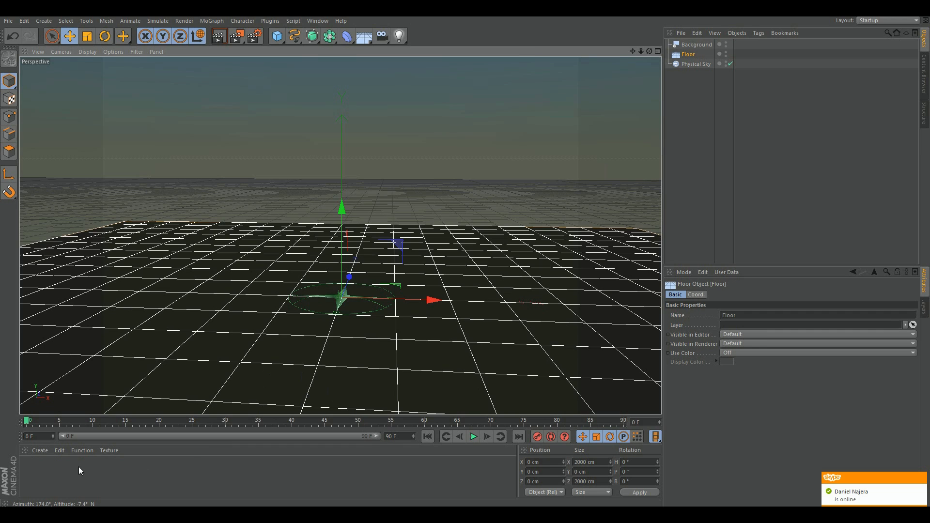
pyautogui.click(37, 453)
pyautogui.click(50, 369)
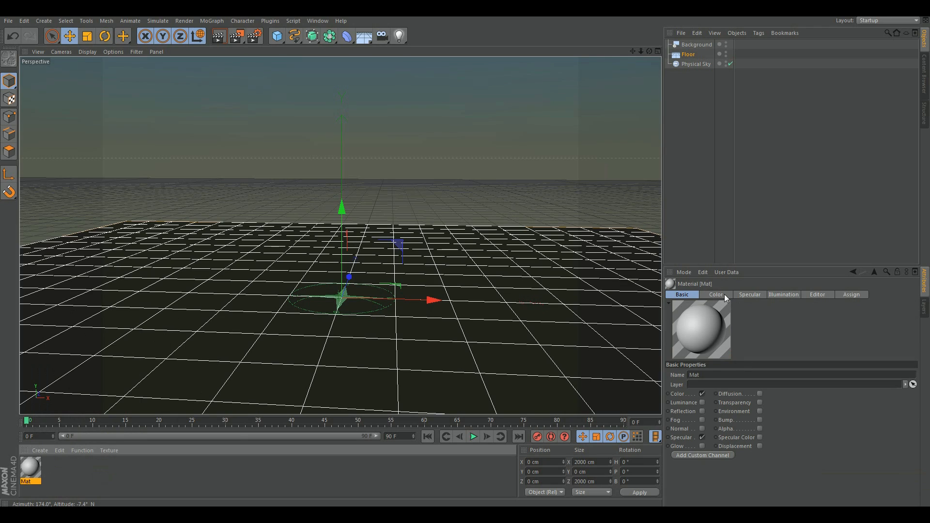
pyautogui.click(725, 295)
pyautogui.click(910, 413)
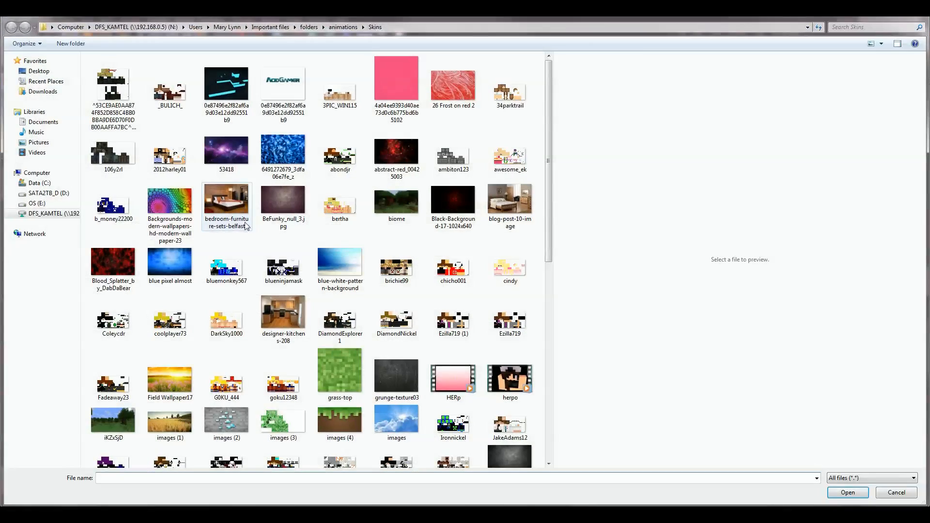
pyautogui.click(280, 313)
pyautogui.doubleClick(509, 199)
pyautogui.click(475, 294)
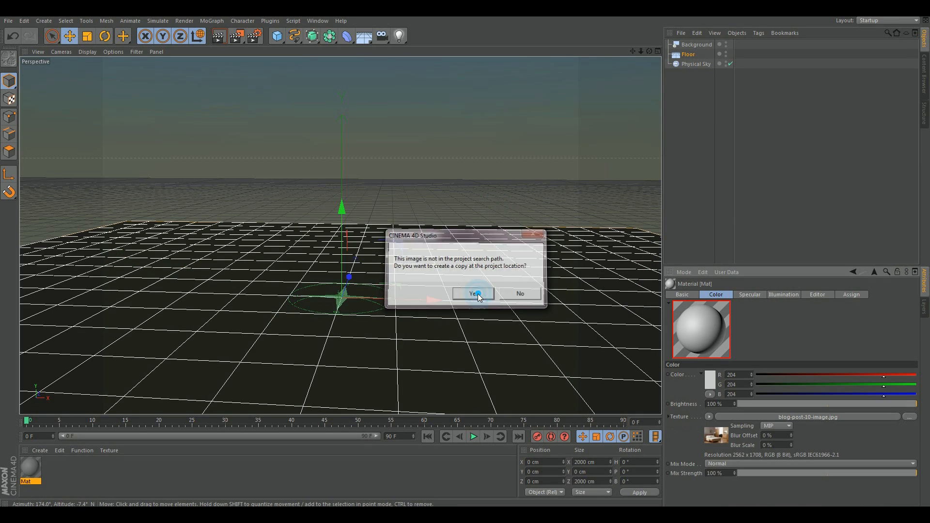
# Disable the bedroom material's Specular channel and apply the material to both the Floor and the Background
pyautogui.click(694, 295)
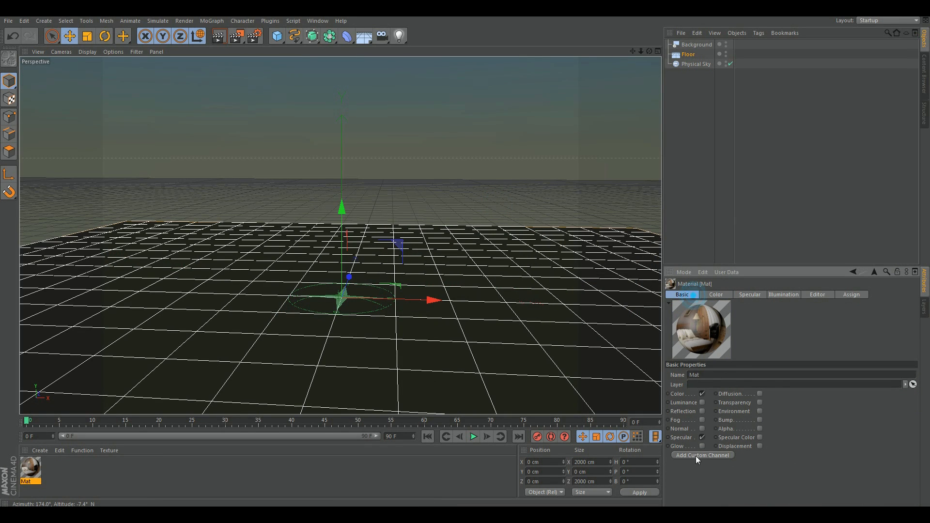
pyautogui.click(702, 437)
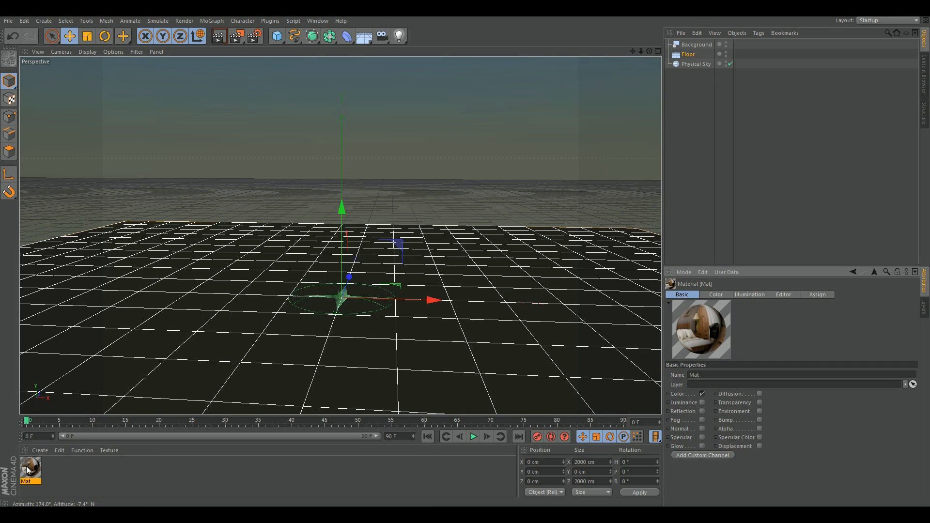
pyautogui.moveTo(176, 341); pyautogui.dragTo(176, 341)
pyautogui.moveTo(47, 469); pyautogui.dragTo(701, 45)
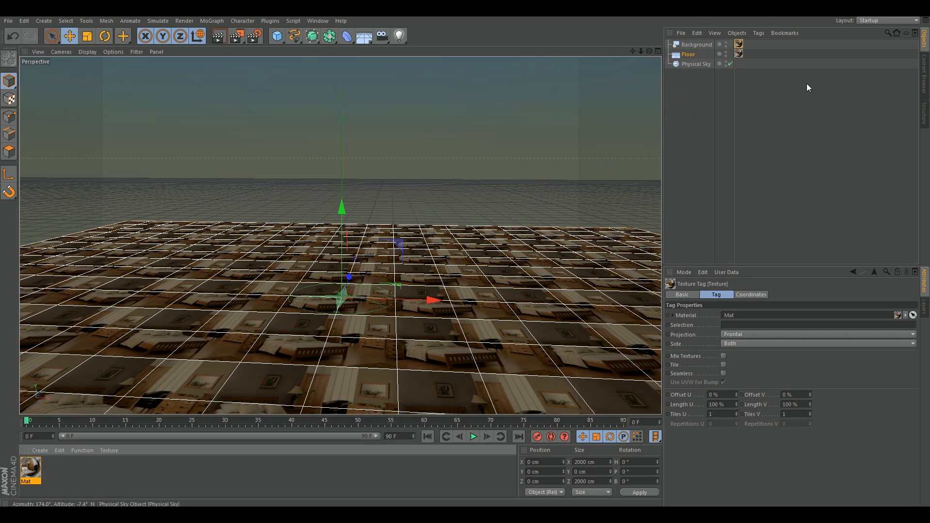
pyautogui.click(707, 87)
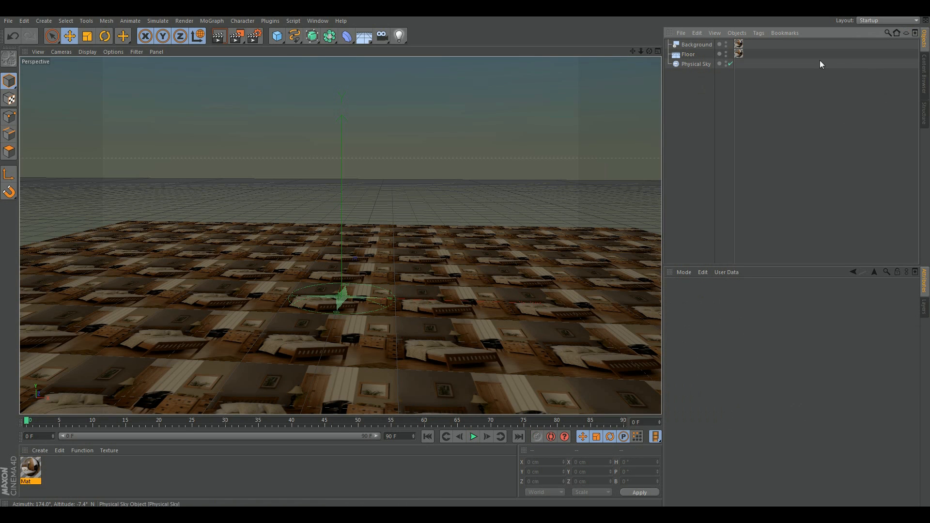
# Set the projection of the Floor's texture tag to Frontal
pyautogui.click(738, 54)
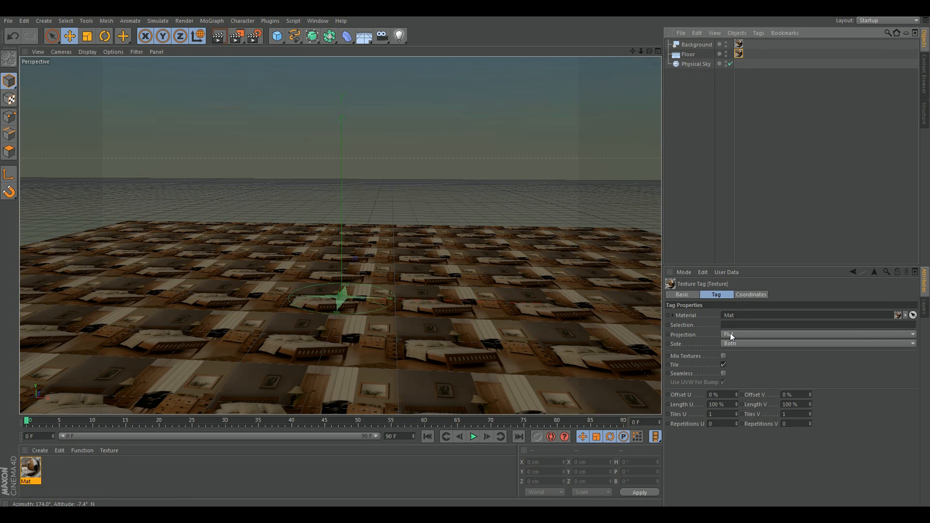
pyautogui.click(732, 335)
pyautogui.click(744, 384)
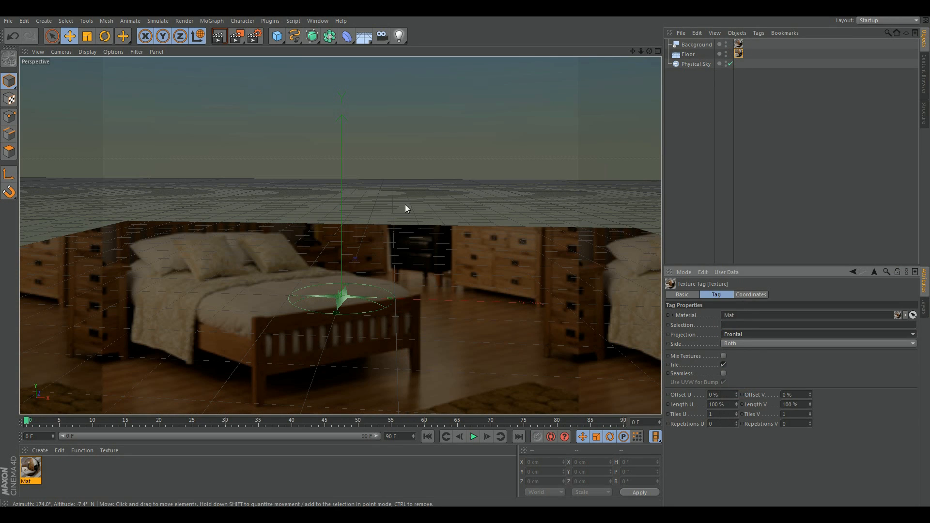
# Preview the upper part of the bedroom scene with an interactive render region, and turn the region off
pyautogui.moveTo(236, 37); pyautogui.dragTo(304, 162)
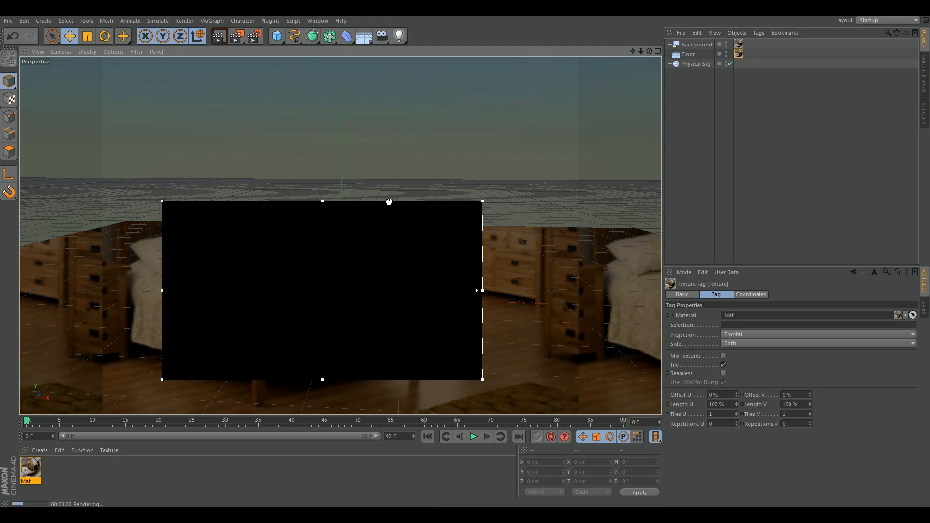
pyautogui.moveTo(391, 201); pyautogui.dragTo(391, 115)
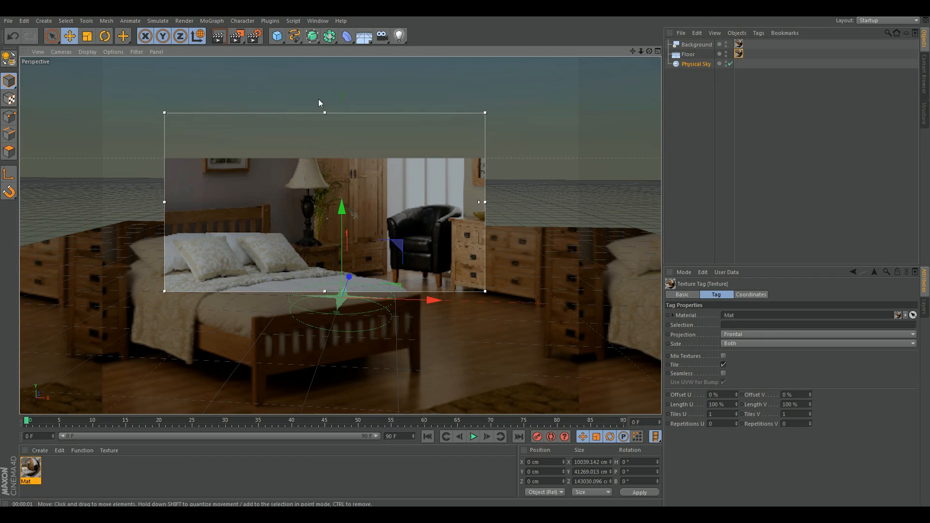
pyautogui.moveTo(236, 37); pyautogui.dragTo(290, 164)
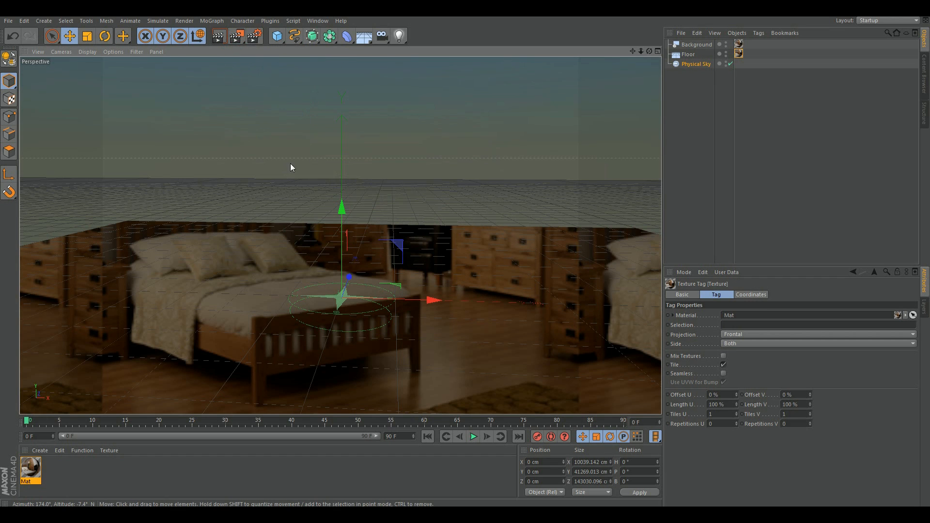
# Add a Compositing tag to the Physical Sky and disable its Seen by Camera option
pyautogui.rightClick(690, 66)
pyautogui.moveTo(715, 72)
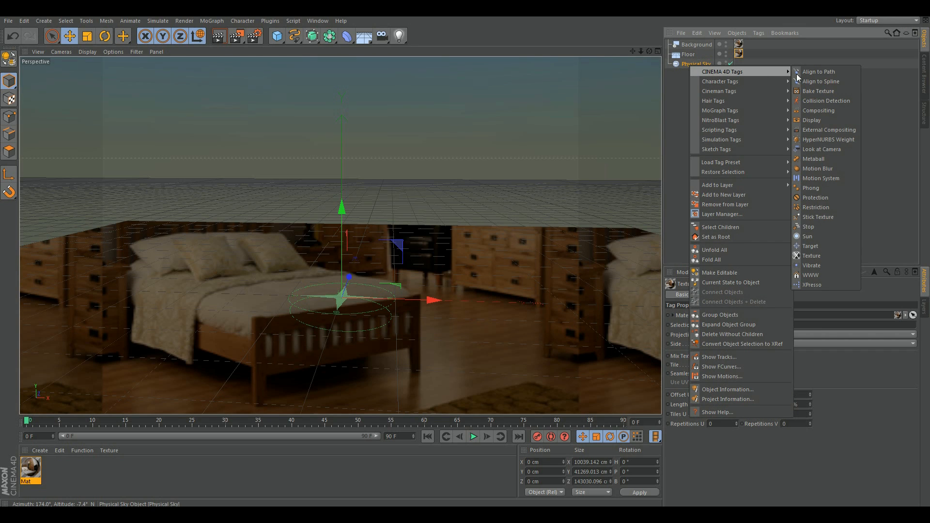
pyautogui.click(819, 112)
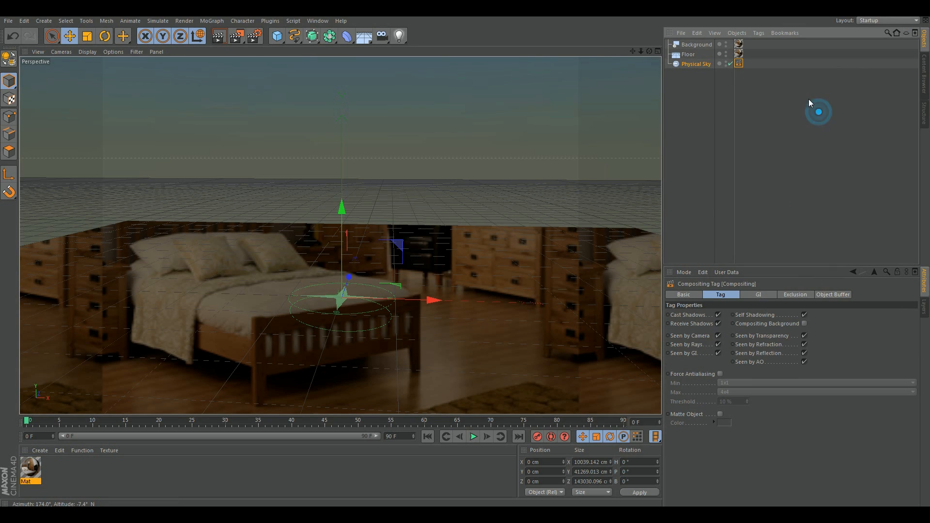
pyautogui.click(719, 336)
# Test-render the perspective view before and after checking the Ambient Occlusion render settings
pyautogui.click(219, 36)
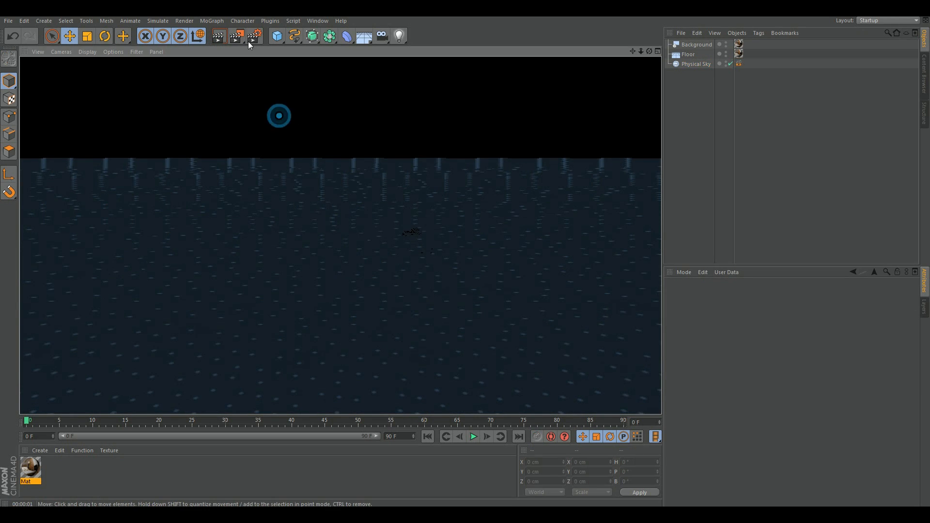
pyautogui.click(255, 36)
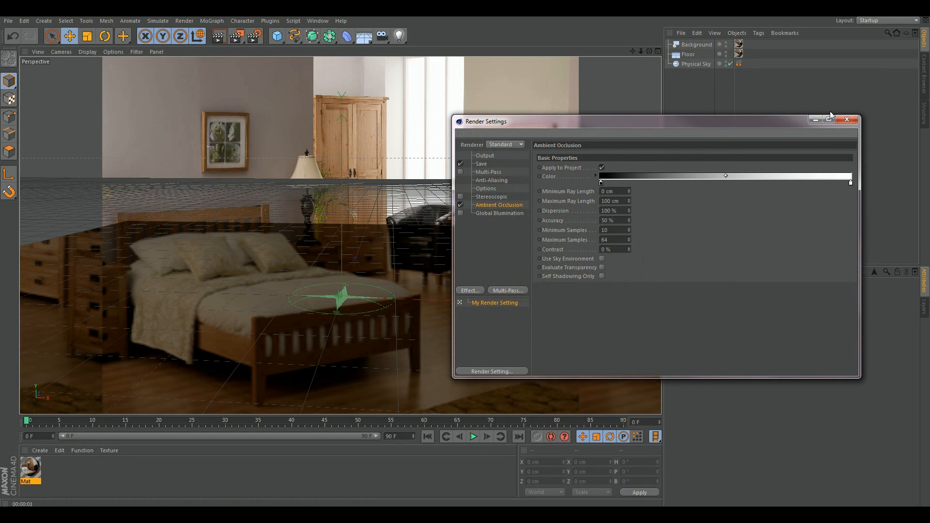
pyautogui.click(848, 119)
pyautogui.click(219, 36)
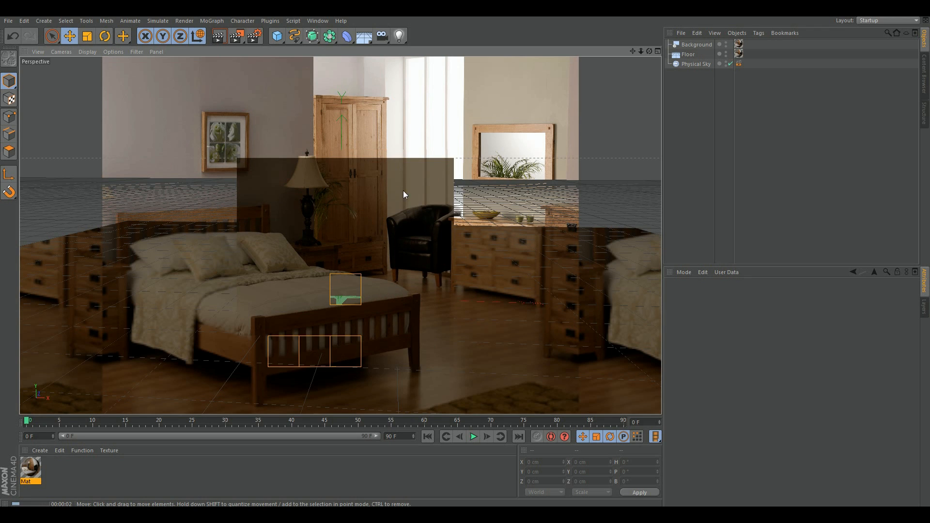
pyautogui.click(411, 216)
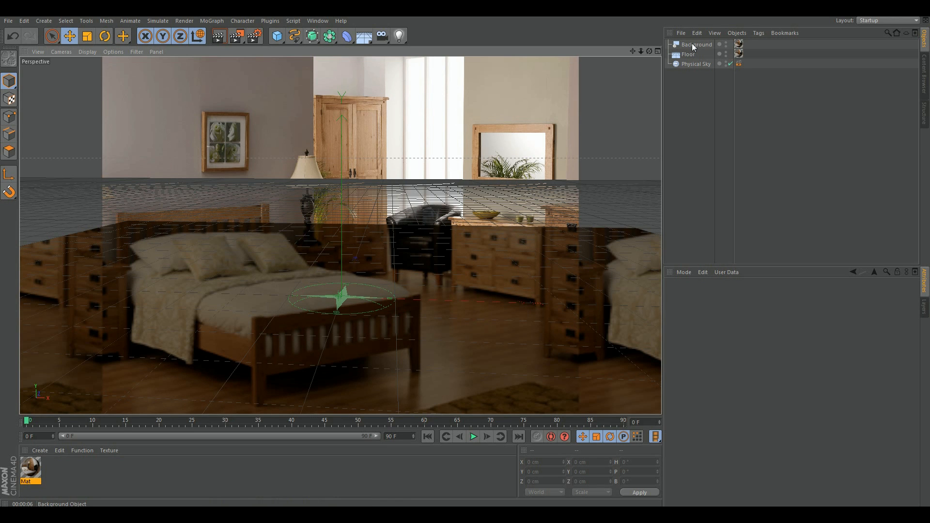
# Add a Compositing tag with Compositing Background enabled to the Background object, and copy the tag to the Floor
pyautogui.rightClick(693, 46)
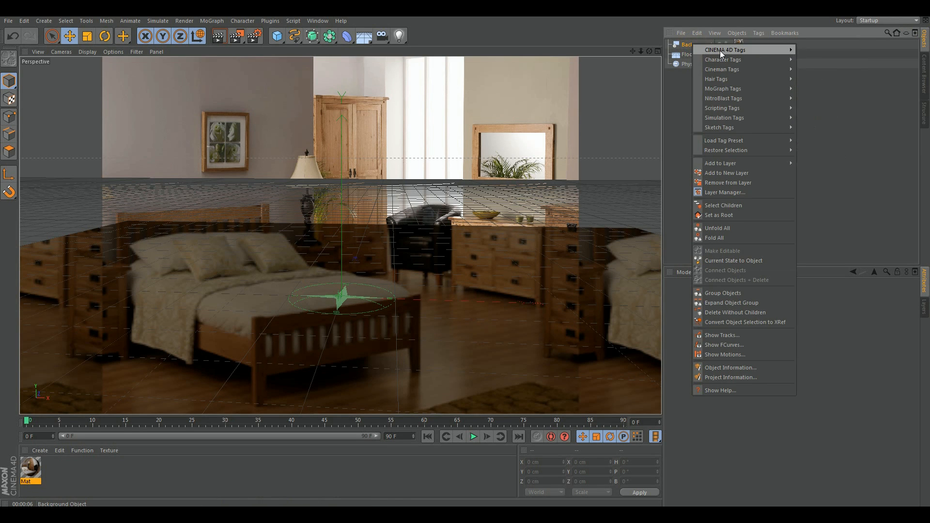
pyautogui.moveTo(784, 49)
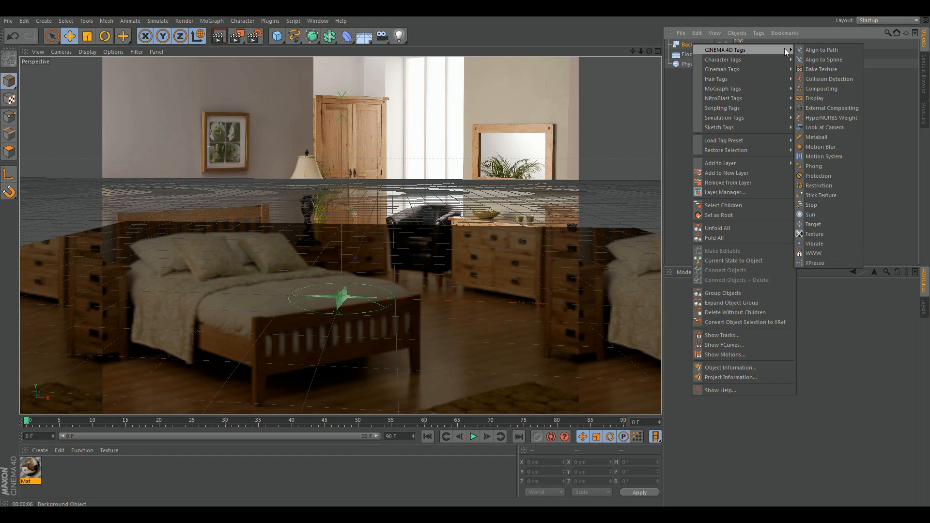
pyautogui.click(824, 87)
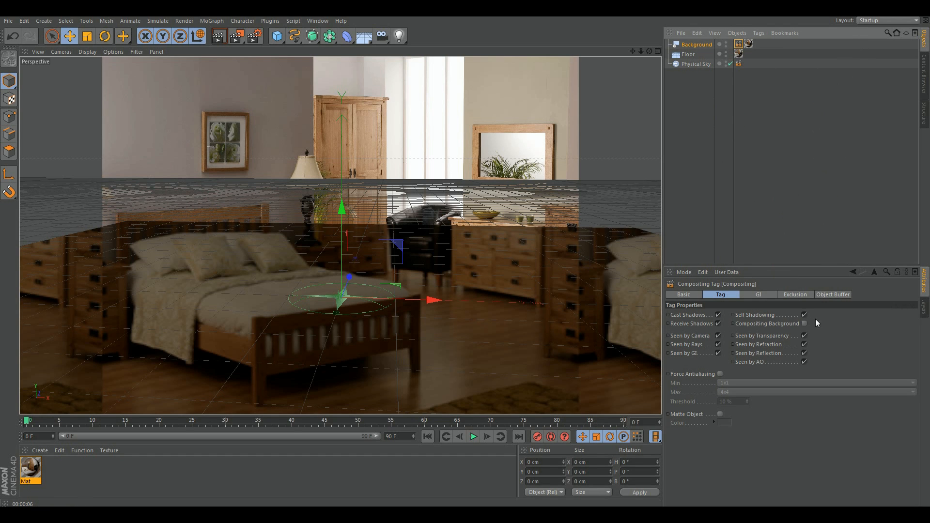
pyautogui.click(805, 324)
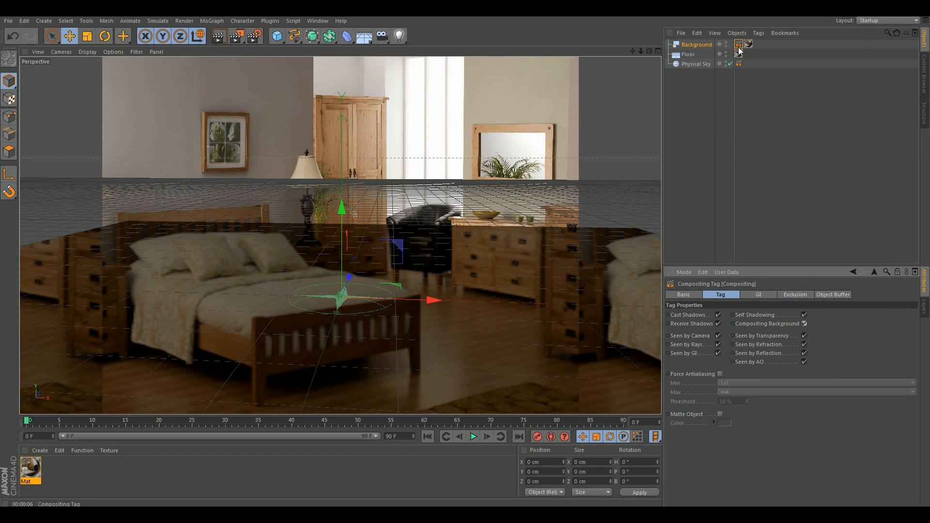
pyautogui.keyDown('ctrl'); pyautogui.moveTo(738, 46); pyautogui.dragTo(739, 54); pyautogui.keyUp('ctrl')
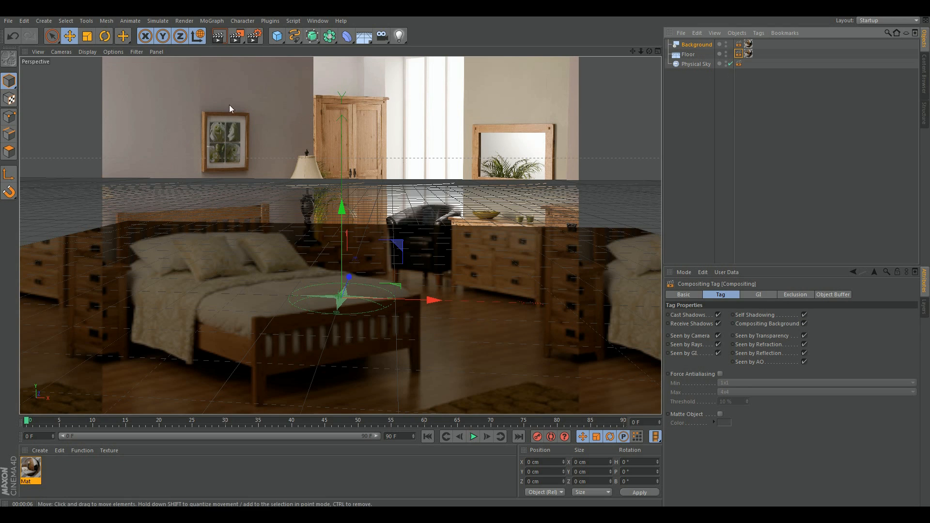
# Test-render the perspective view to check how the floor blends with the bedroom photo
pyautogui.click(220, 36)
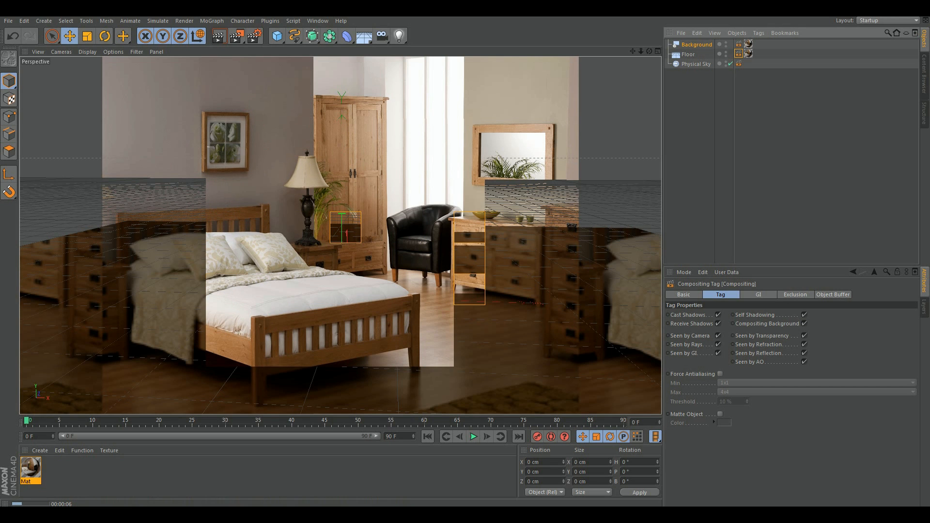
pyautogui.moveTo(929, 48)
pyautogui.mouseDown()
pyautogui.moveTo(612, 49)
pyautogui.moveTo(661, 35)
pyautogui.moveTo(929, 41)
pyautogui.mouseUp()
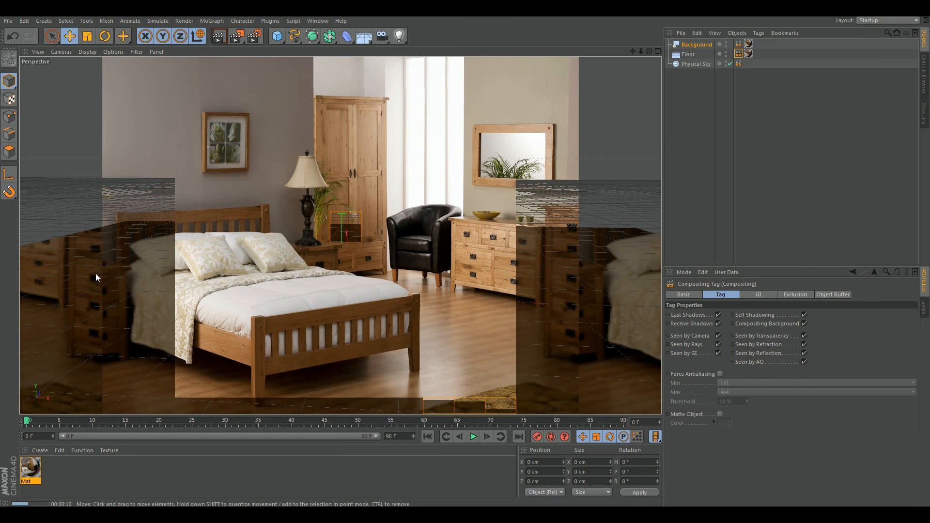
pyautogui.click(234, 230)
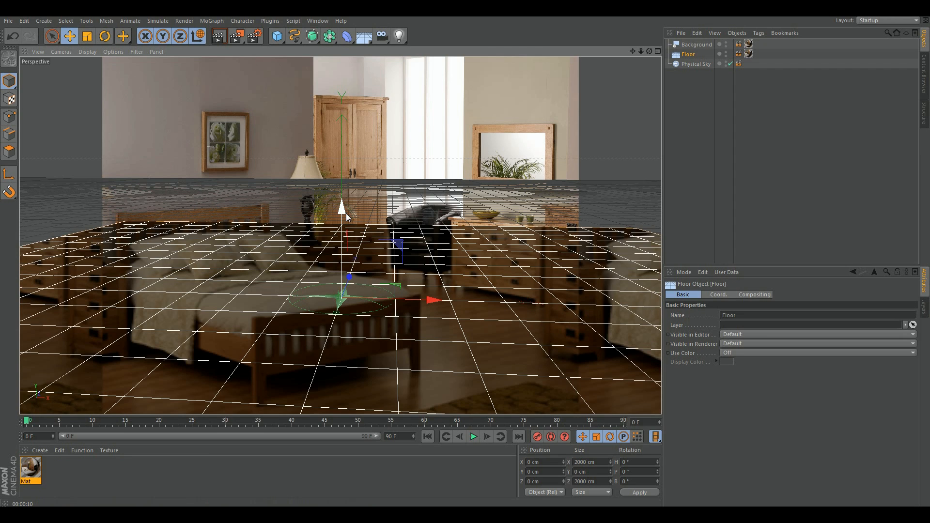
# Open the HyperRig Ultimate.lib4d preset library from the Rigs folder
pyautogui.click(9, 21)
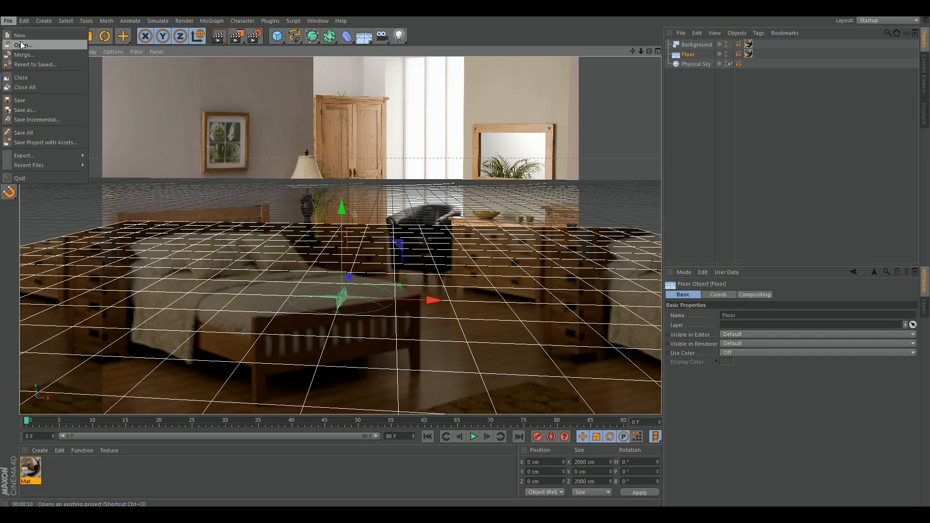
pyautogui.click(22, 45)
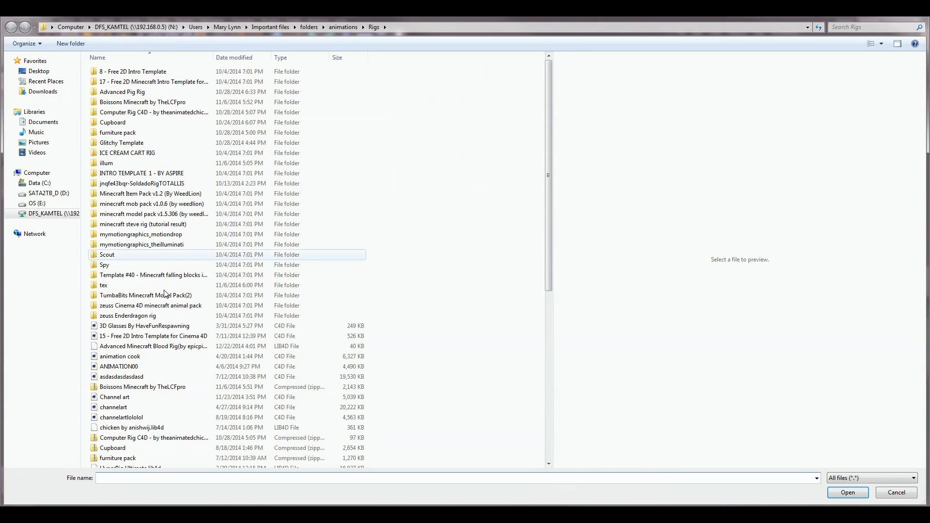
pyautogui.click(142, 366)
pyautogui.scroll(-4, 126, 349)
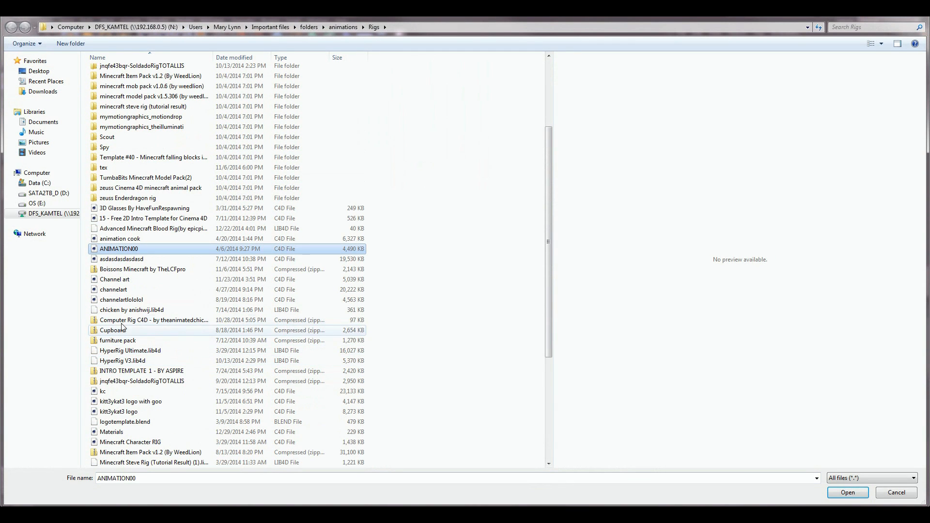
pyautogui.doubleClick(129, 350)
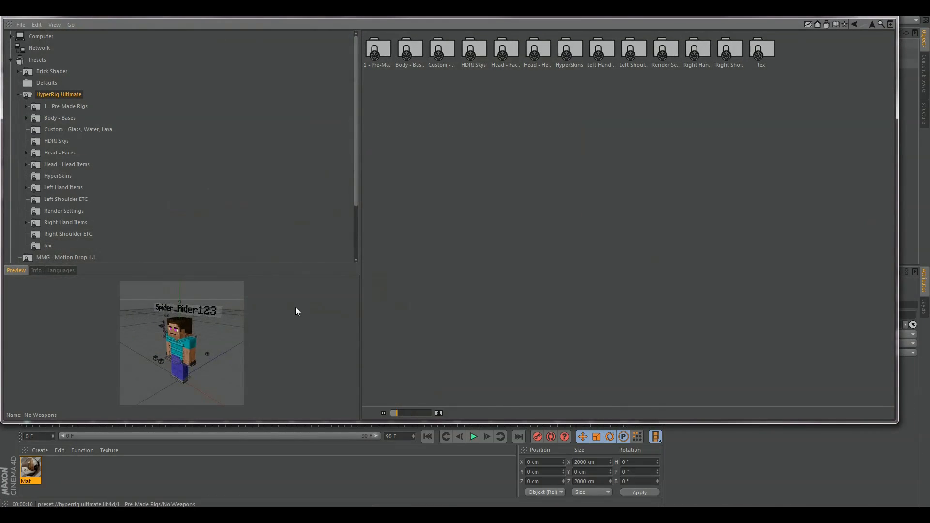
# Load the No Weapons character from the library's 1 - Pre-Made Rigs folder into the scene and close the content browser
pyautogui.click(378, 57)
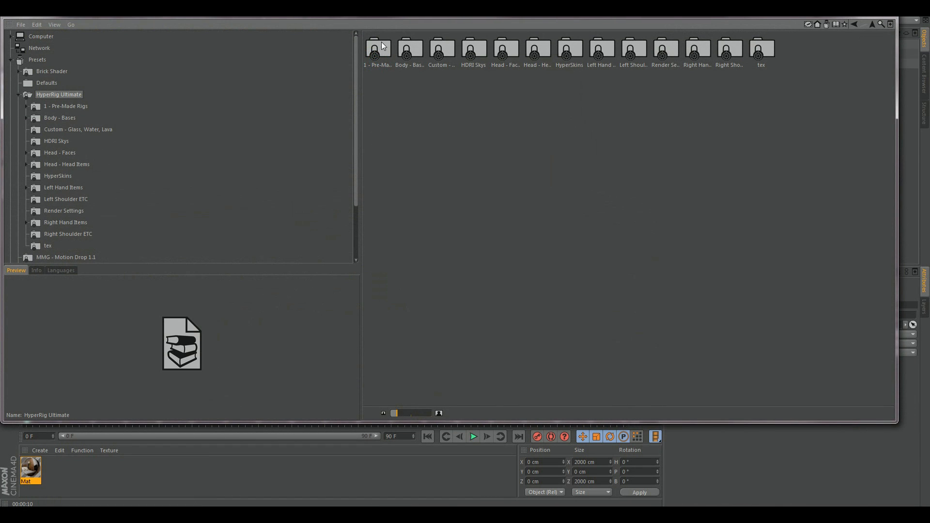
pyautogui.doubleClick(378, 57)
pyautogui.doubleClick(442, 51)
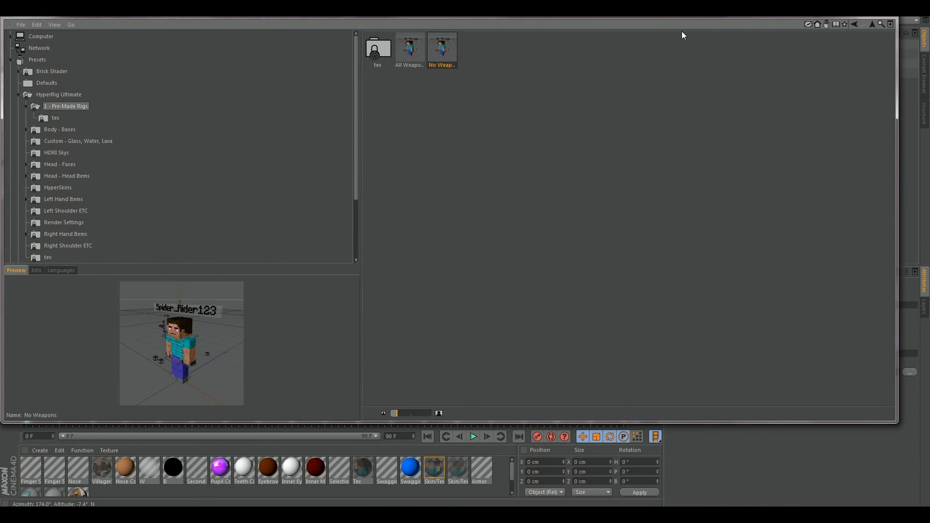
pyautogui.click(882, 17)
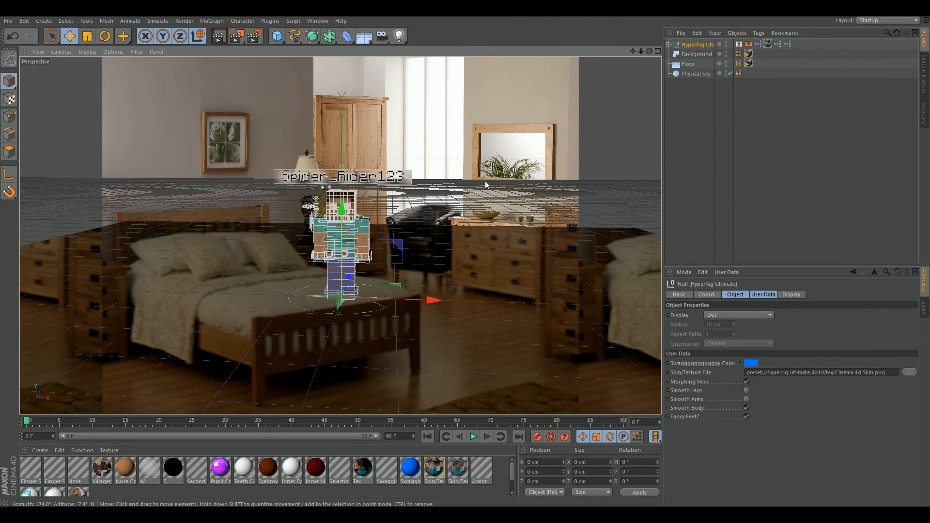
# Delete the name text and its plate floating above the character's head
pyautogui.click(350, 182)
pyautogui.press('Delete')
pyautogui.click(350, 181)
pyautogui.press('Delete')
pyautogui.scroll(5, 341, 219)
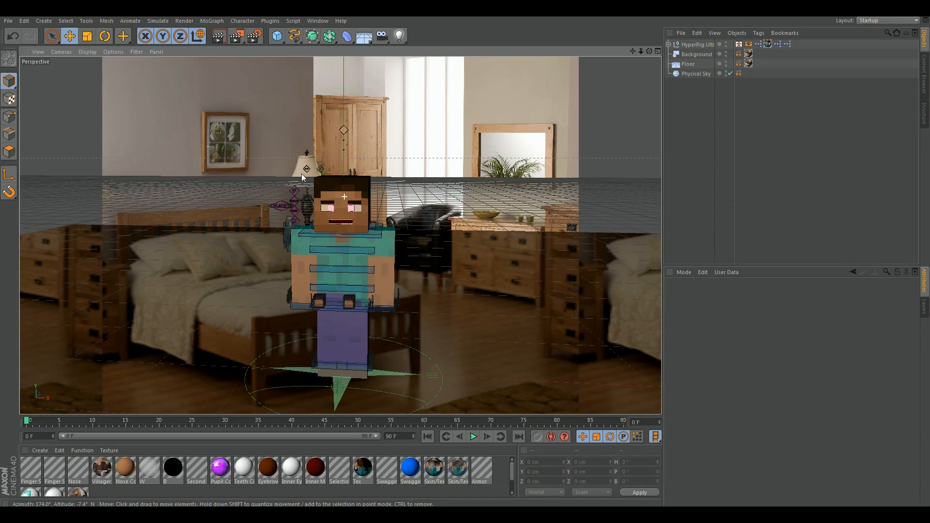
# Disable the character's nose and eyes in the user data of their head controllers
pyautogui.scroll(2, 301, 173)
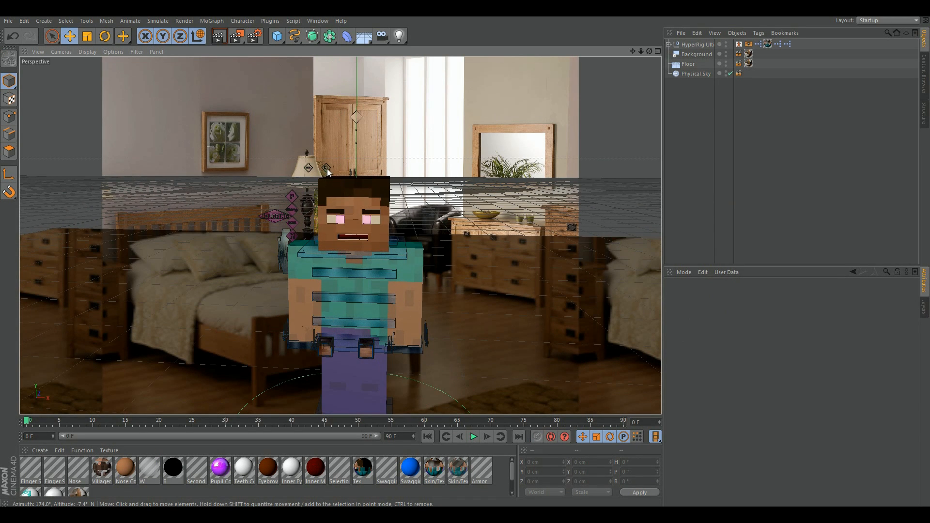
pyautogui.click(327, 168)
pyautogui.click(712, 315)
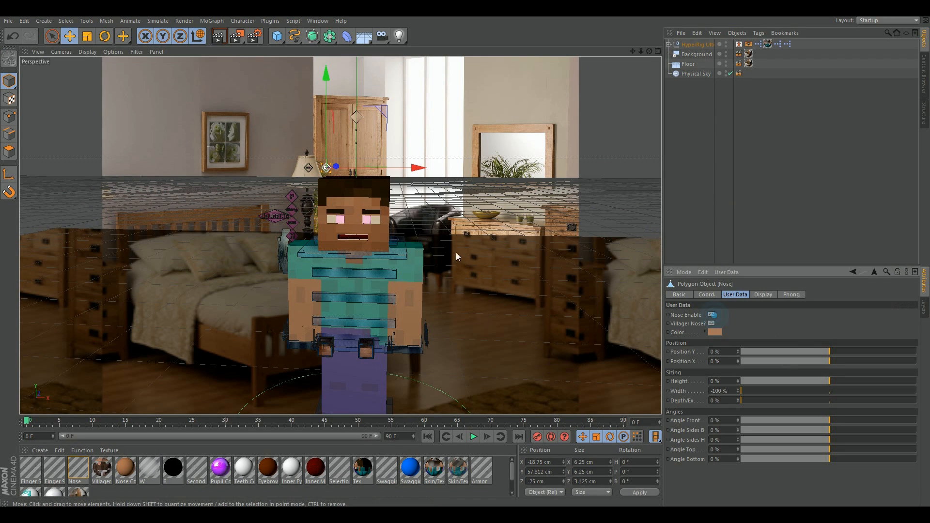
pyautogui.click(311, 167)
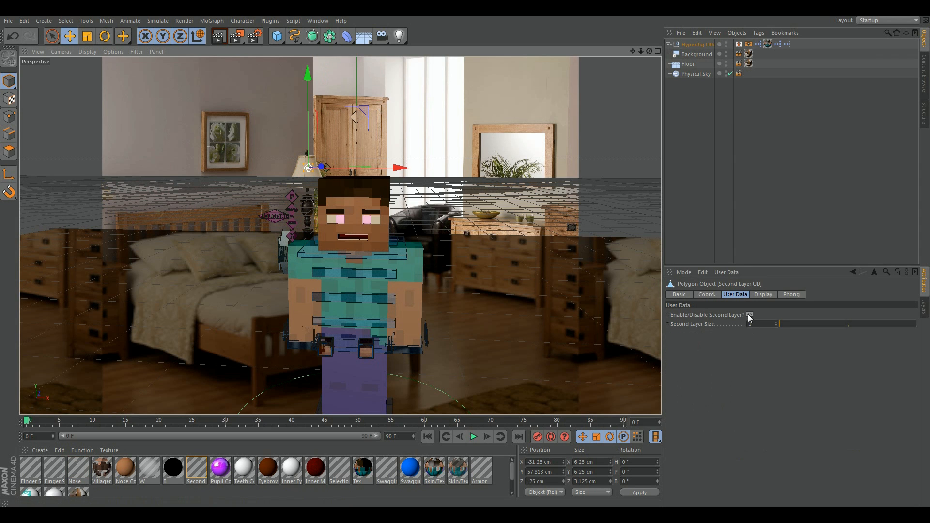
pyautogui.click(292, 223)
pyautogui.click(720, 315)
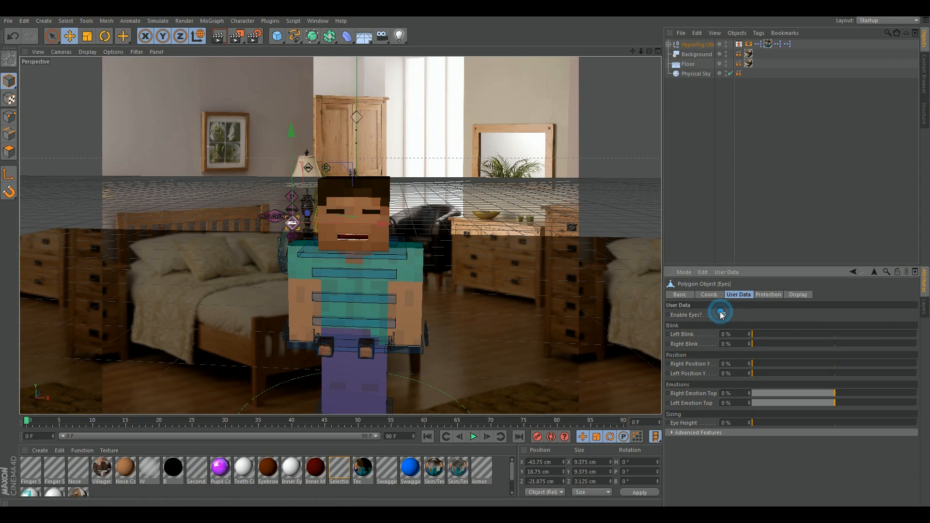
# Set the Mouth Emotion to about -0.307, 0.333 and the Mouth Position to about 4 %, -78.667 %, and shrink the Mouth Size
pyautogui.click(292, 238)
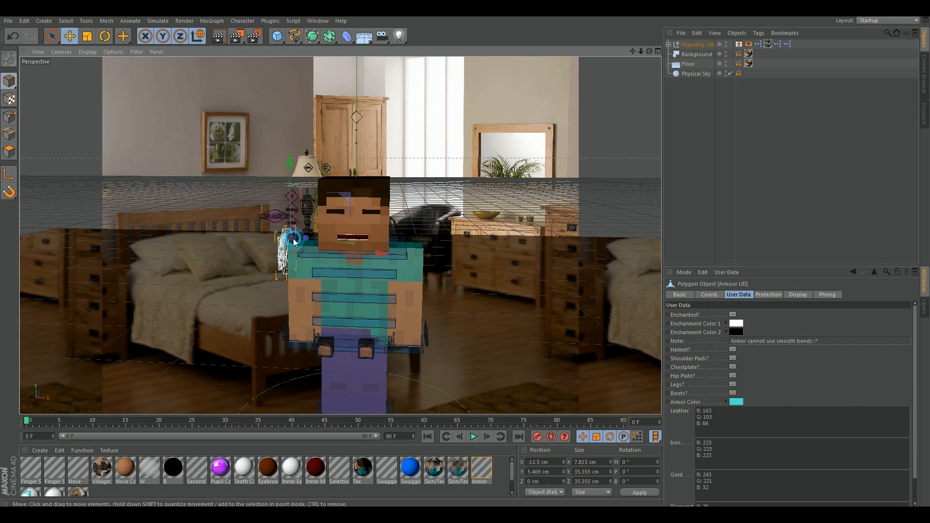
pyautogui.click(293, 236)
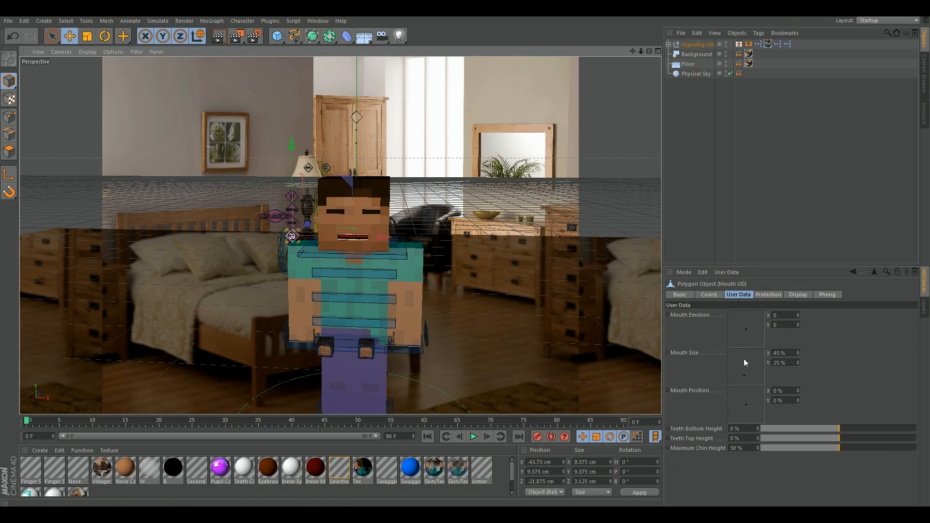
pyautogui.moveTo(745, 374); pyautogui.dragTo(748, 420)
pyautogui.moveTo(743, 320)
pyautogui.mouseDown()
pyautogui.moveTo(737, 336)
pyautogui.moveTo(741, 323)
pyautogui.mouseUp()
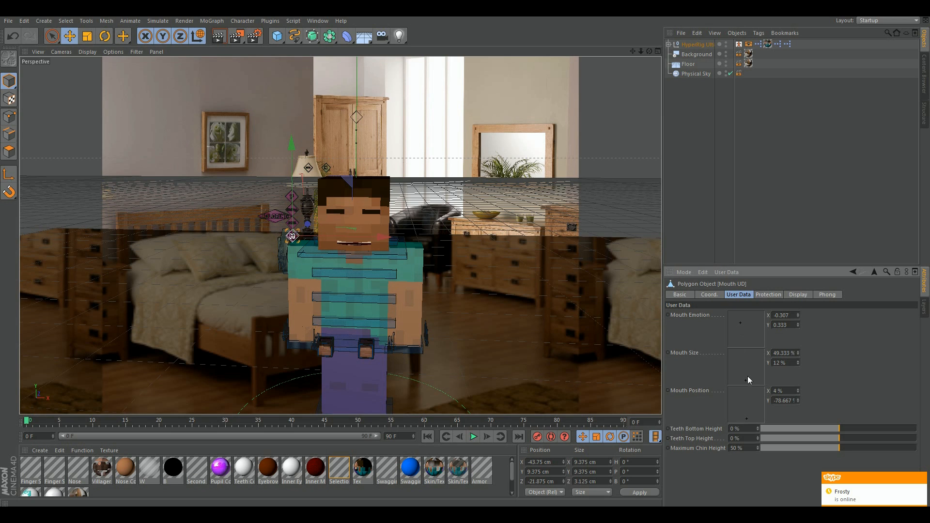
pyautogui.moveTo(745, 380); pyautogui.dragTo(744, 385)
# Set the Head Skin of the rig's coloring controller to the _BULICH_ image from the Skins folder
pyautogui.click(274, 218)
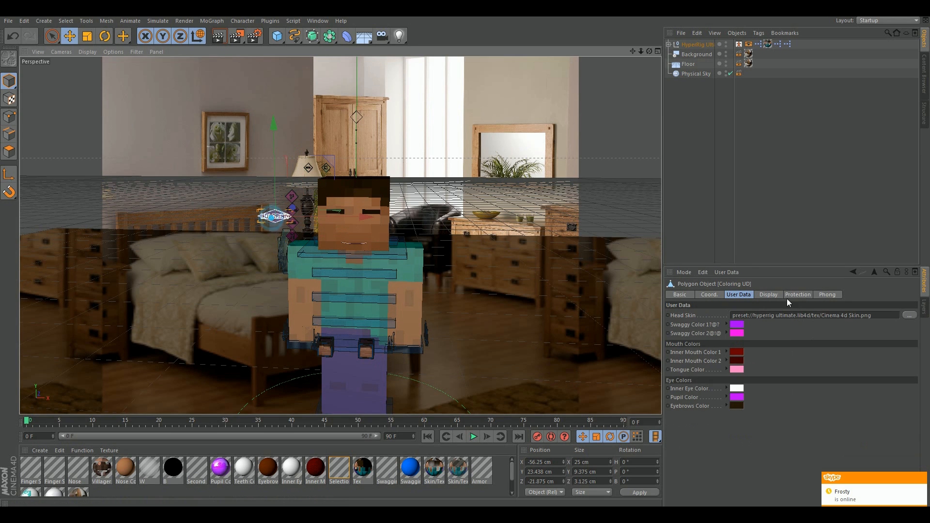
pyautogui.click(910, 316)
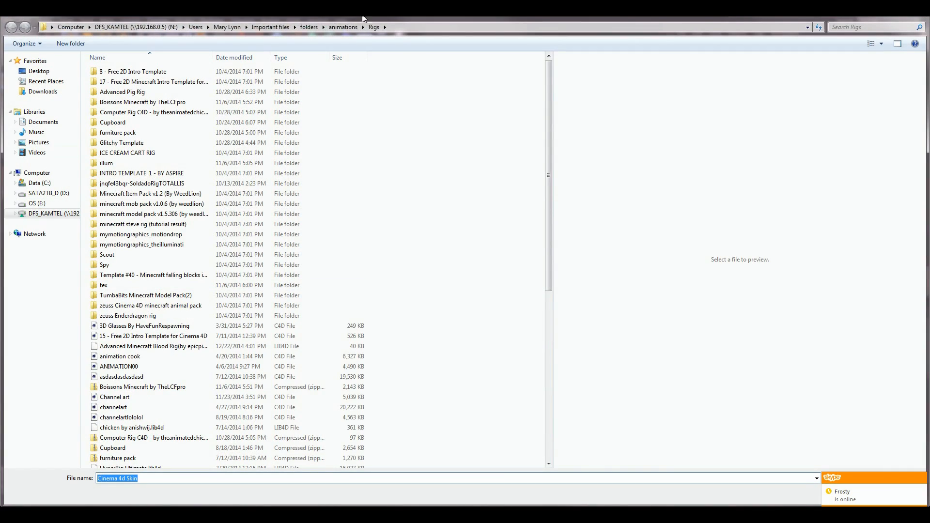
pyautogui.click(343, 27)
pyautogui.doubleClick(104, 194)
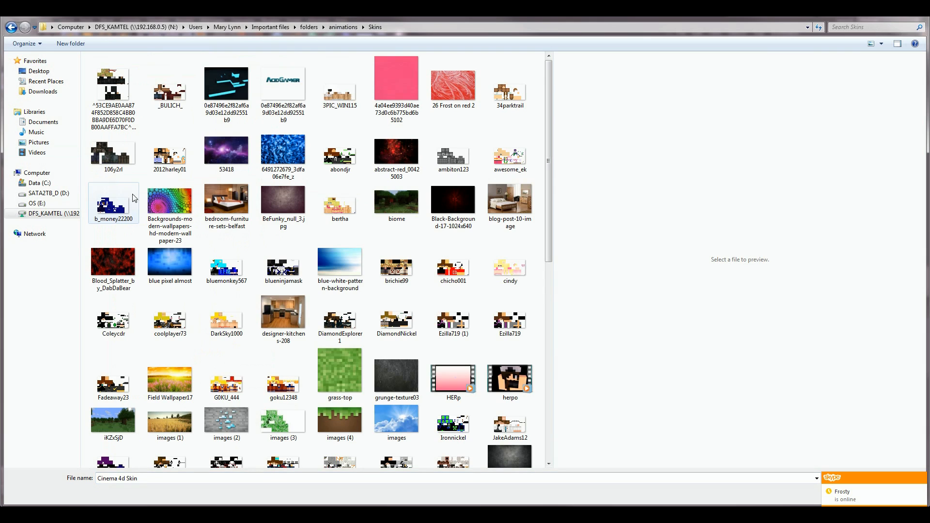
pyautogui.click(453, 201)
pyautogui.scroll(-5, 398, 225)
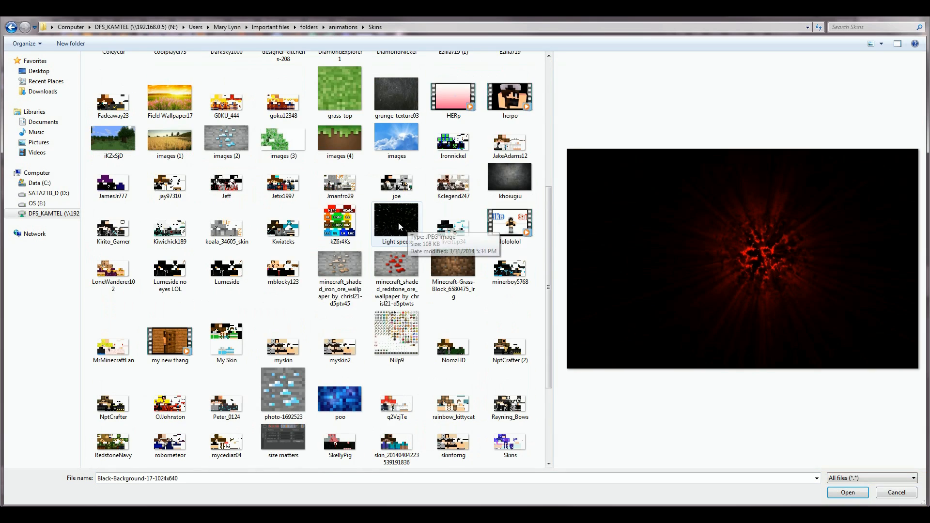
pyautogui.scroll(5, 223, 203)
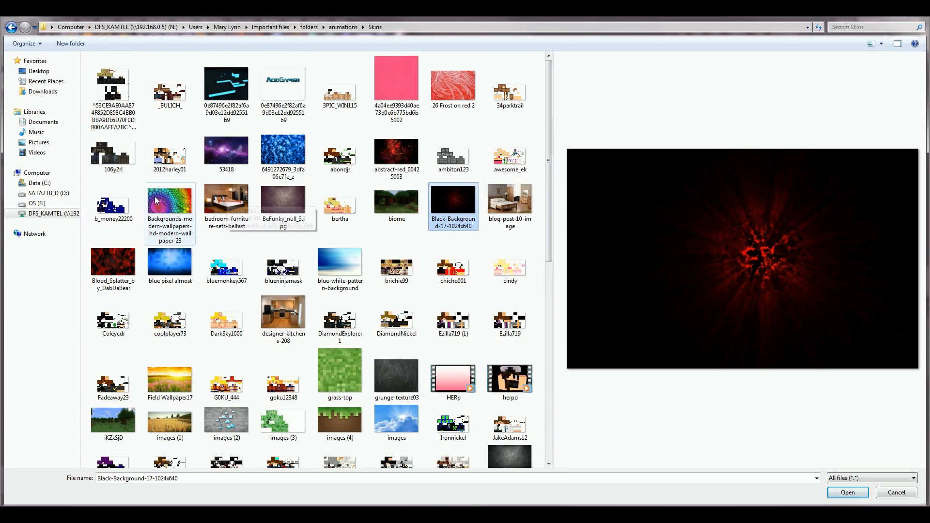
pyautogui.doubleClick(170, 91)
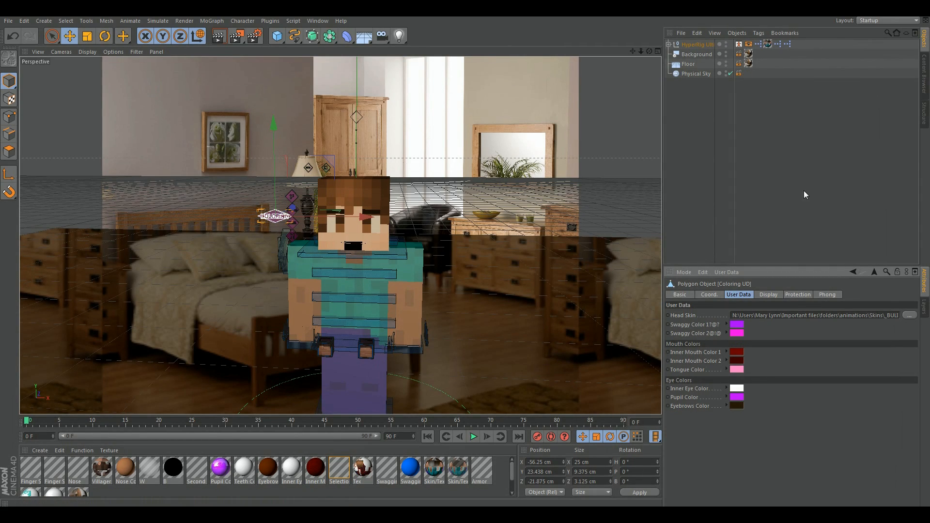
# Assign the same _BULICH_ image as the Skin/Texture File of the HyperRig Ultimate object
pyautogui.click(699, 45)
pyautogui.click(906, 369)
pyautogui.click(180, 108)
pyautogui.doubleClick(180, 107)
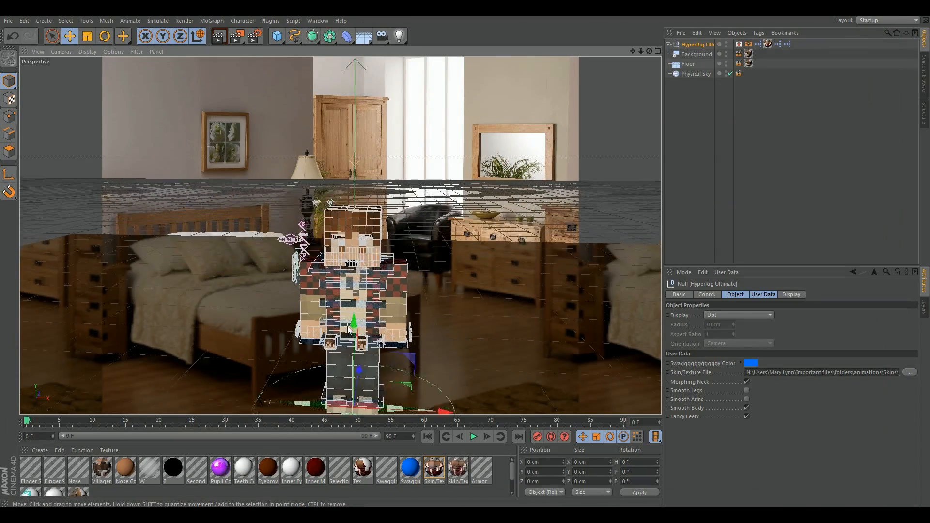
# Disable the Specular channel of the Skin/Texture material
pyautogui.moveTo(649, 51); pyautogui.dragTo(650, 51)
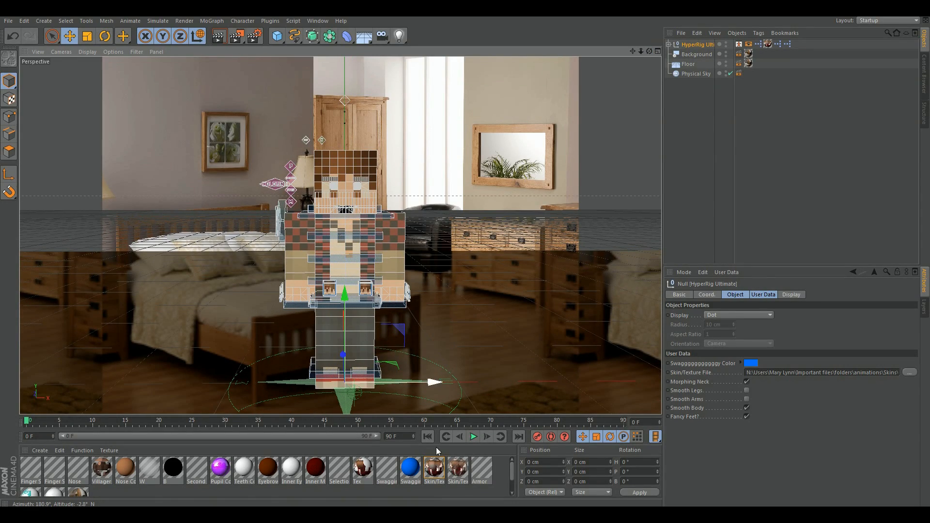
pyautogui.click(439, 466)
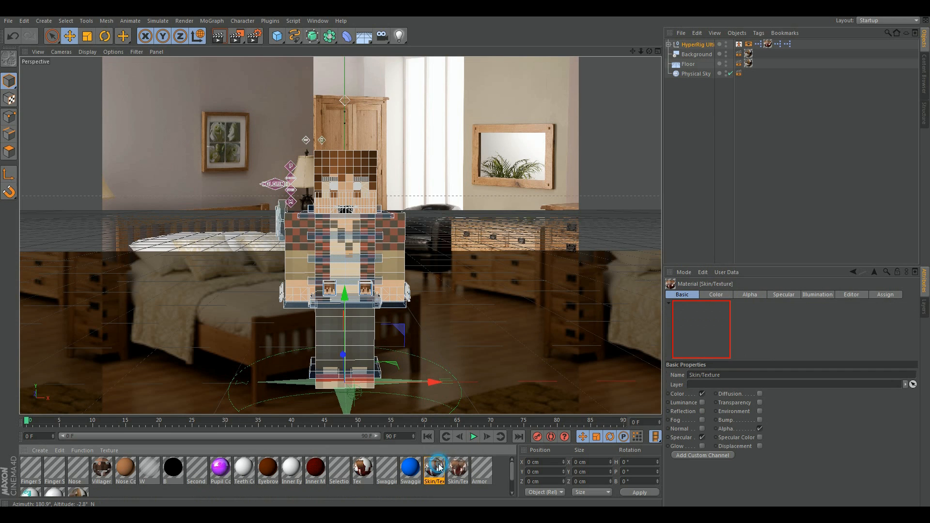
pyautogui.click(703, 438)
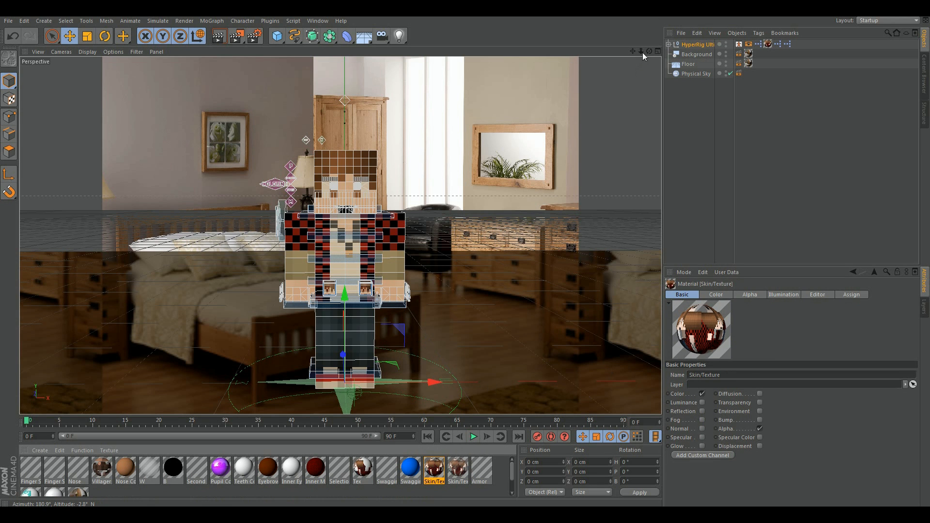
# Rotate the HyperRig Ultimate object to a pitch of about -90° so the character lies flat
pyautogui.moveTo(649, 51); pyautogui.dragTo(641, 70)
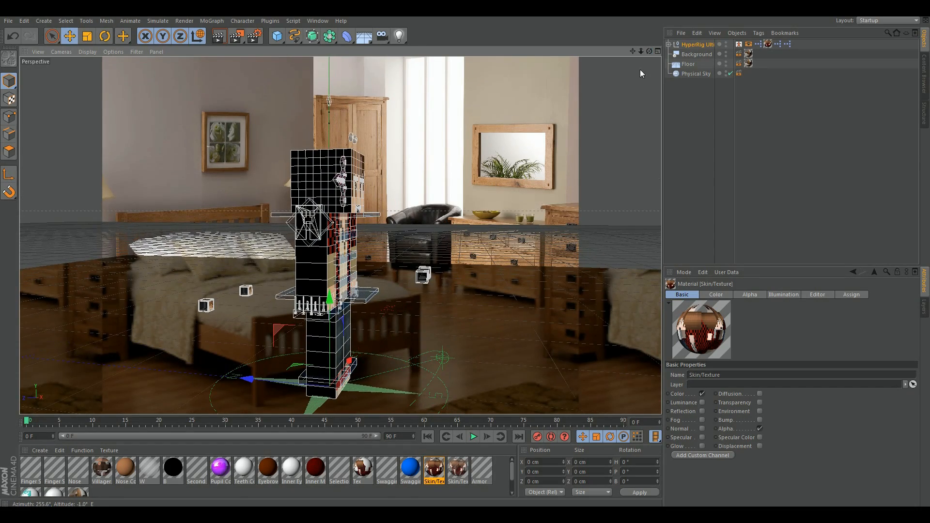
pyautogui.click(705, 45)
pyautogui.press('r')
pyautogui.moveTo(313, 333); pyautogui.dragTo(218, 414)
# Raise the lying character about 12 cm and line it up with the bed in the photo
pyautogui.press('e')
pyautogui.moveTo(330, 306); pyautogui.dragTo(465, 257)
pyautogui.keyDown('alt'); pyautogui.moveTo(465, 257); pyautogui.dragTo(436, 207, button='middle'); pyautogui.keyUp('alt')
pyautogui.keyDown('alt'); pyautogui.moveTo(310, 283); pyautogui.dragTo(271, 285, button='right'); pyautogui.keyUp('alt')
pyautogui.scroll(1, 292, 282)
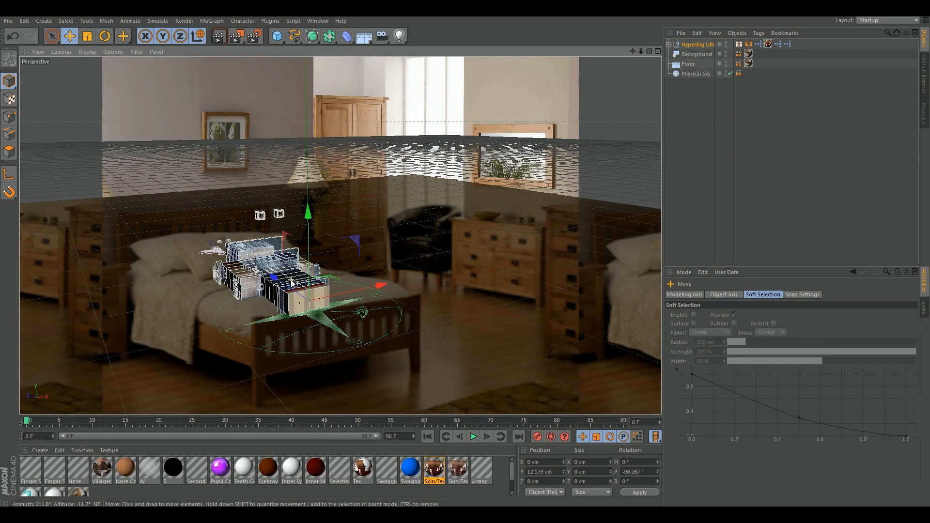
# Rotate the character's neck and upper-body controls so the head and torso lean up from the bed
pyautogui.click(274, 242)
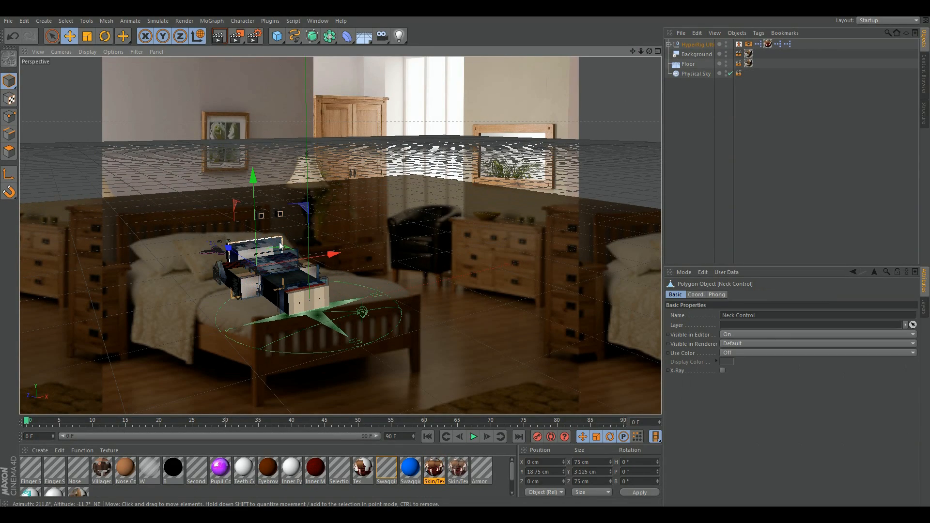
pyautogui.press('r')
pyautogui.moveTo(280, 246); pyautogui.dragTo(298, 291)
pyautogui.click(276, 259)
# Move the Right Arm IK control to about X -11.8, Y 2.2, Z -2.2 cm, bringing the arm beside the body
pyautogui.click(244, 283)
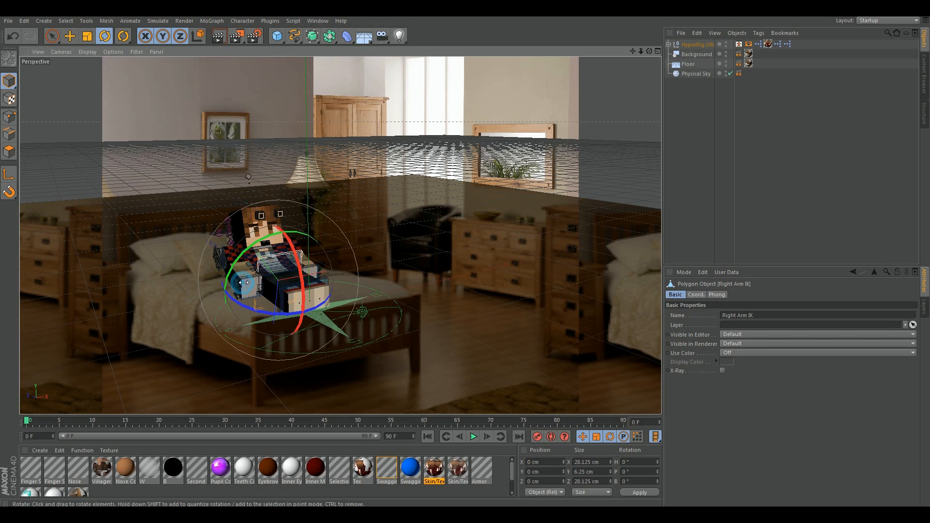
pyautogui.moveTo(244, 283); pyautogui.dragTo(252, 288)
pyautogui.press('e')
pyautogui.moveTo(330, 270); pyautogui.dragTo(321, 270)
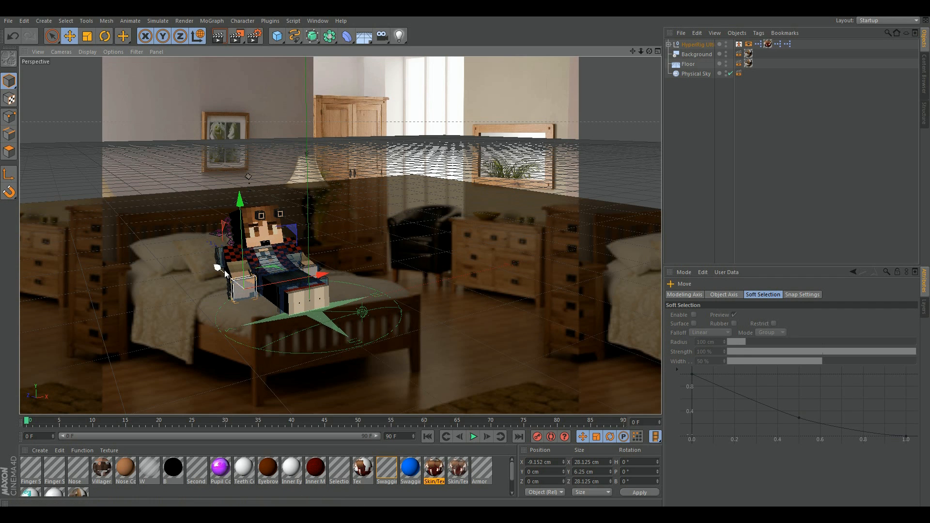
pyautogui.moveTo(218, 266); pyautogui.dragTo(221, 269)
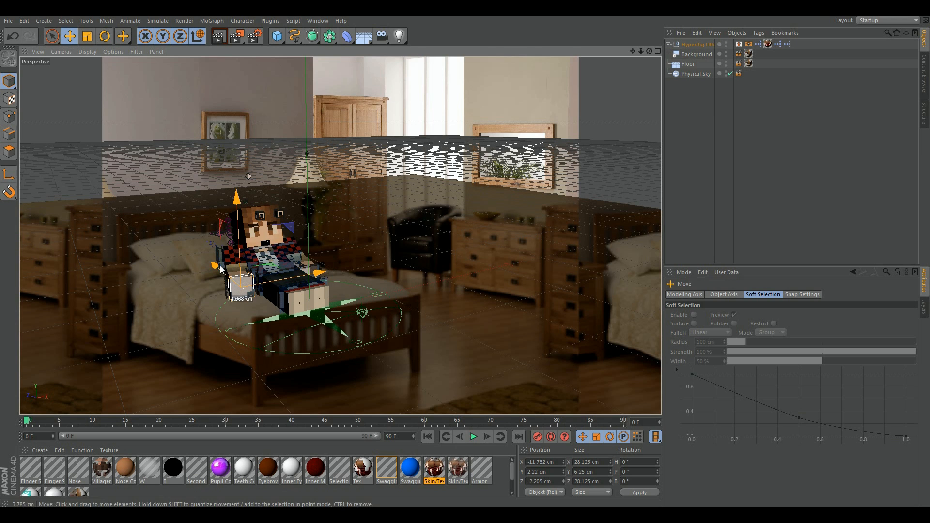
# Move the Left Arm IK control outward to about X 5.5 cm and adjust its depth beside the body
pyautogui.click(313, 266)
pyautogui.moveTo(379, 266); pyautogui.dragTo(381, 266)
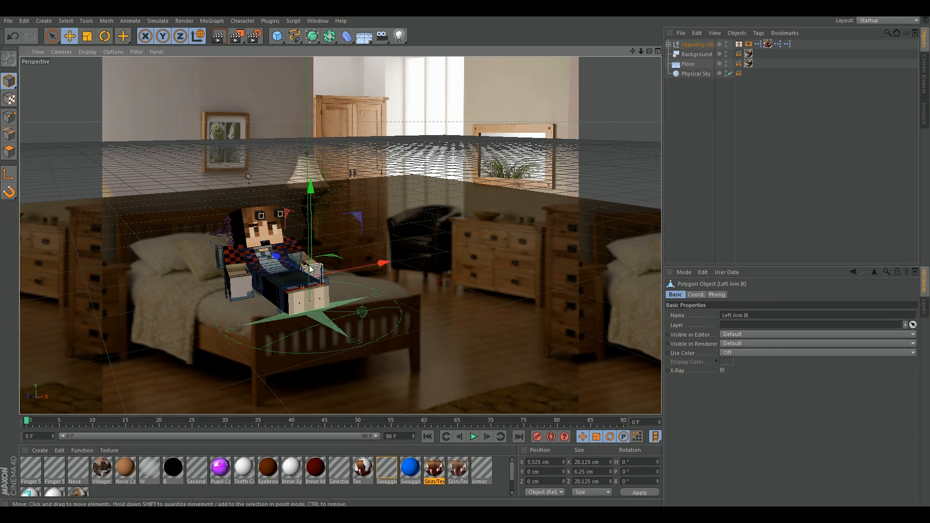
pyautogui.moveTo(277, 256); pyautogui.dragTo(279, 258)
# Pose the foot IK controls so the legs separate, pitching the right foot by about 23°
pyautogui.click(285, 281)
pyautogui.moveTo(285, 282); pyautogui.dragTo(374, 289)
pyautogui.press('r')
pyautogui.click(324, 291)
pyautogui.press('e')
pyautogui.moveTo(307, 286); pyautogui.dragTo(298, 291)
# Spread the Right Foot IK control outward to about X -11.2 cm, undoing the last excess move
pyautogui.click(288, 279)
pyautogui.moveTo(372, 280); pyautogui.dragTo(349, 284)
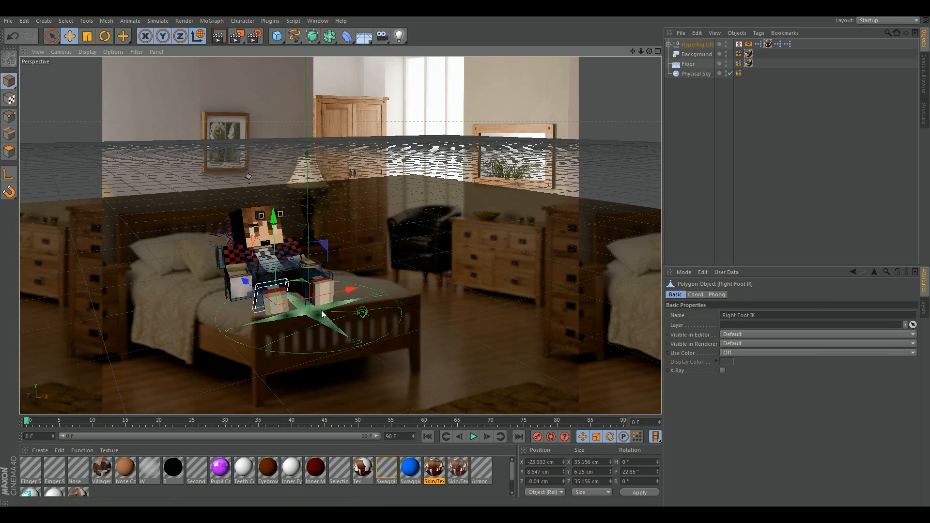
pyautogui.hotkey('ctrl', 'z')
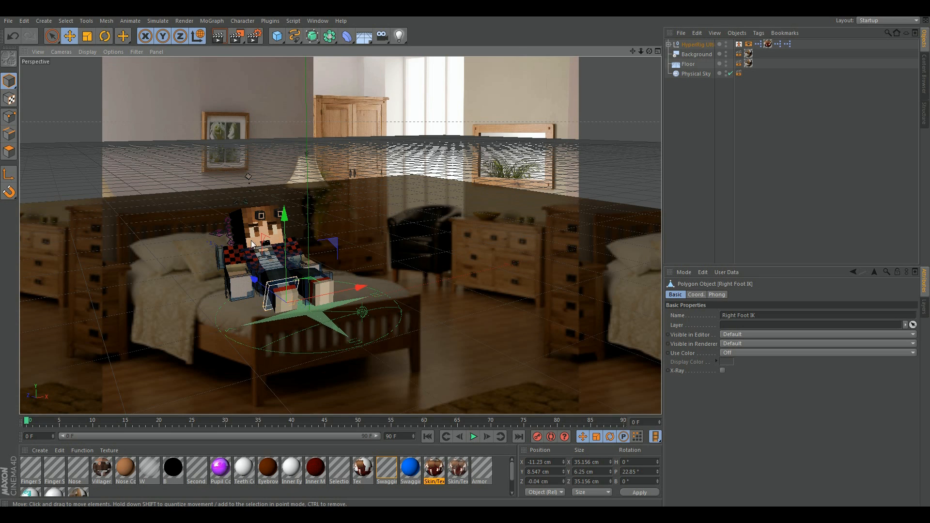
# Turn and tilt the character's head with the neck control to about H -14.8°, P 23.8°, B 6.1°
pyautogui.click(253, 250)
pyautogui.press('r')
pyautogui.moveTo(309, 240); pyautogui.dragTo(288, 247)
pyautogui.press('e')
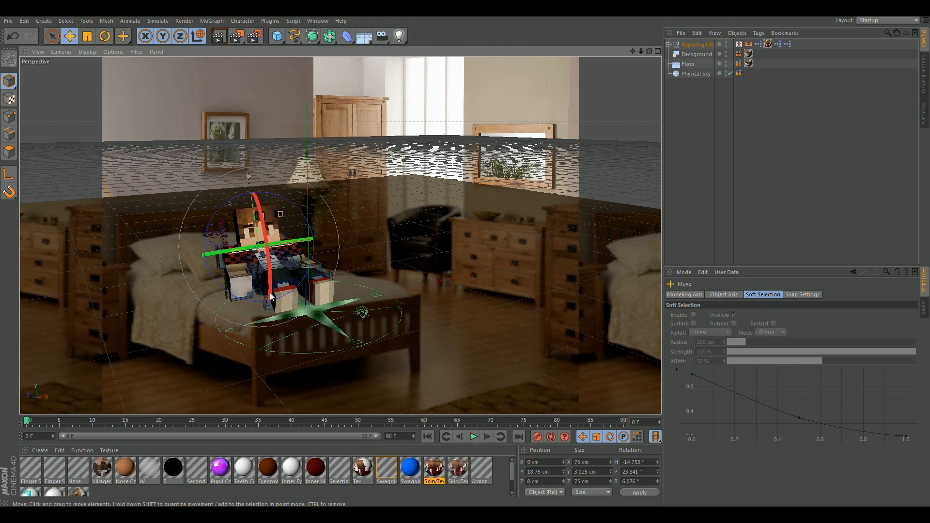
# Reframe the perspective view so the character lines up with the bed in the photo, and render a viewport preview
pyautogui.scroll(-1, 270, 277)
pyautogui.scroll(-1, 284, 270)
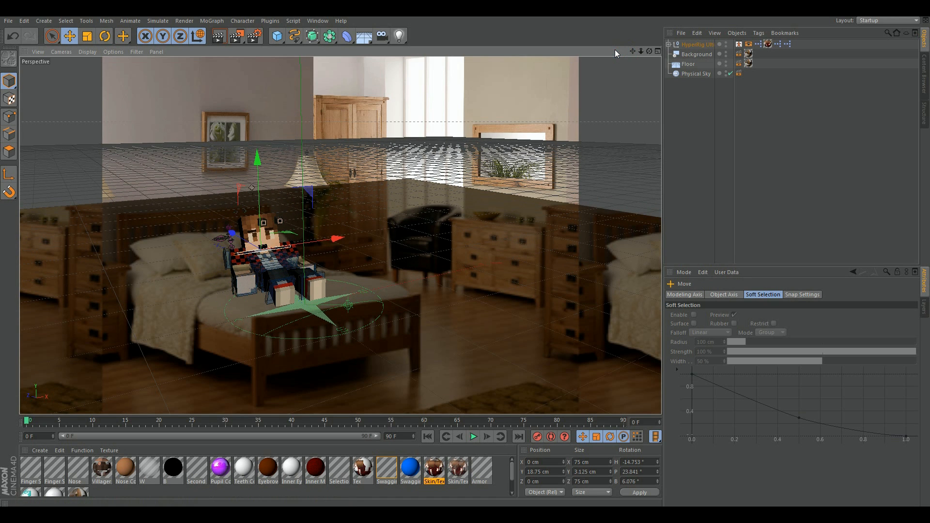
pyautogui.moveTo(632, 51); pyautogui.dragTo(621, 45)
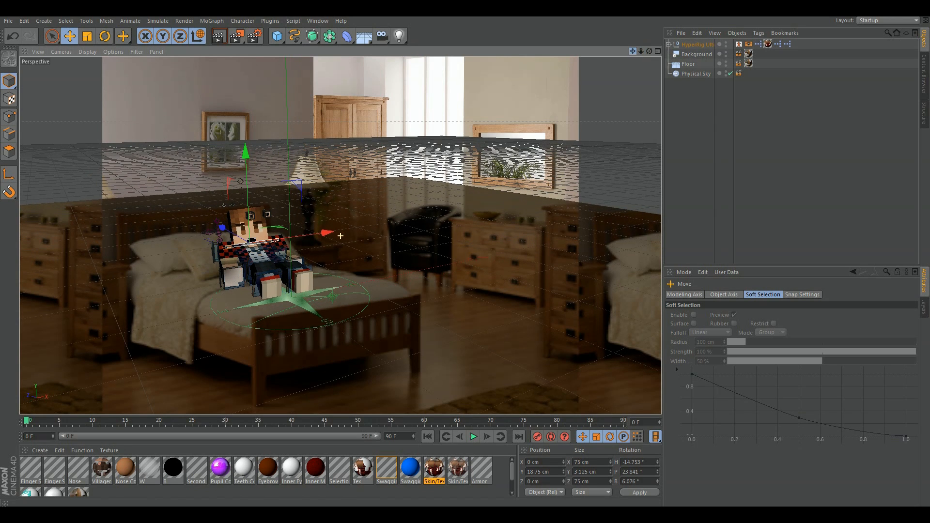
pyautogui.scroll(-1, 274, 289)
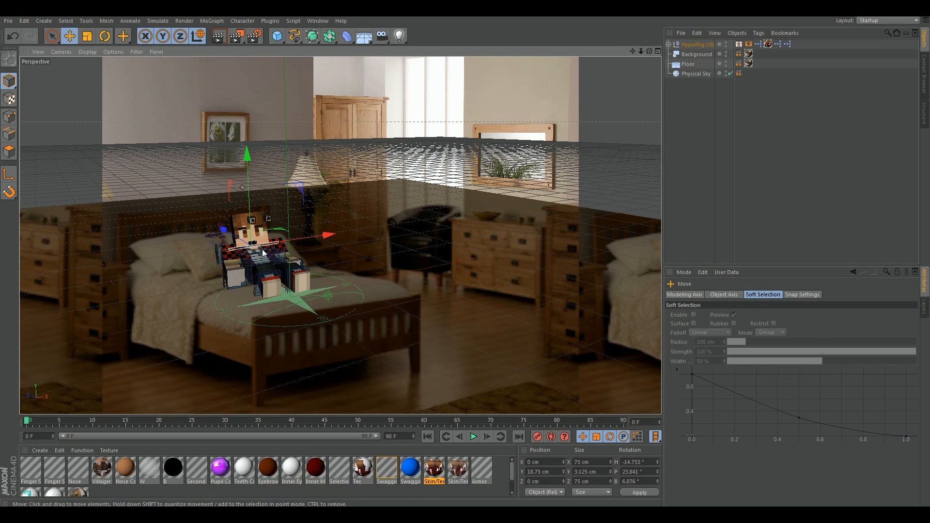
pyautogui.click(221, 37)
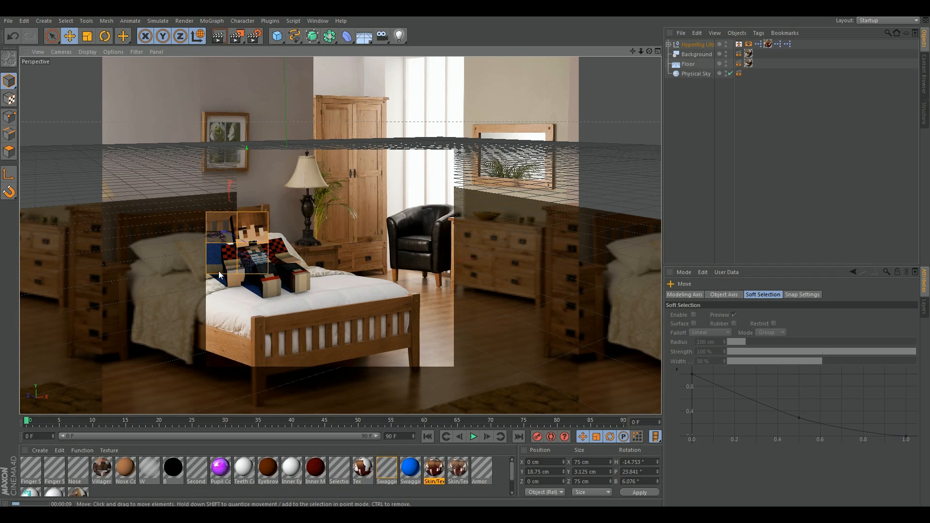
# Lower the Left Foot IK control to about Z 3.2 cm so the foot rests on the bed
pyautogui.click(258, 233)
pyautogui.click(302, 268)
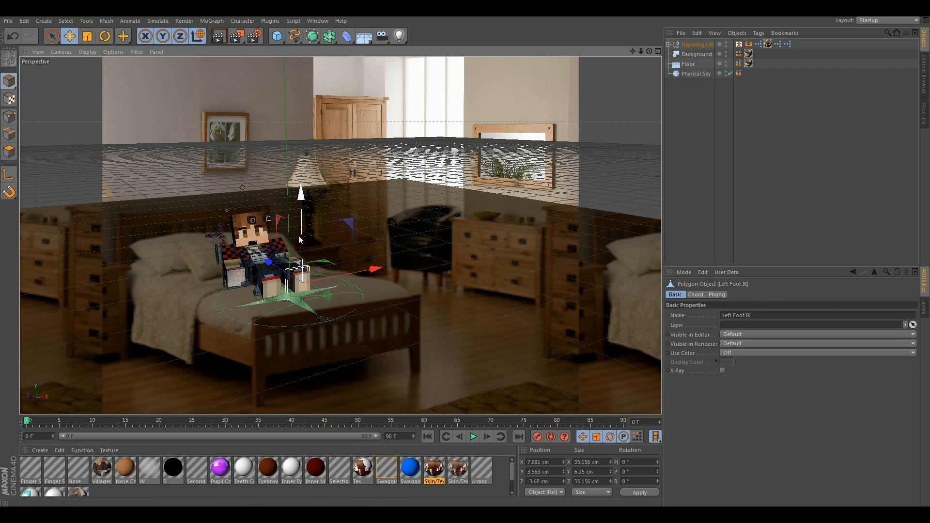
pyautogui.moveTo(303, 200); pyautogui.dragTo(304, 202)
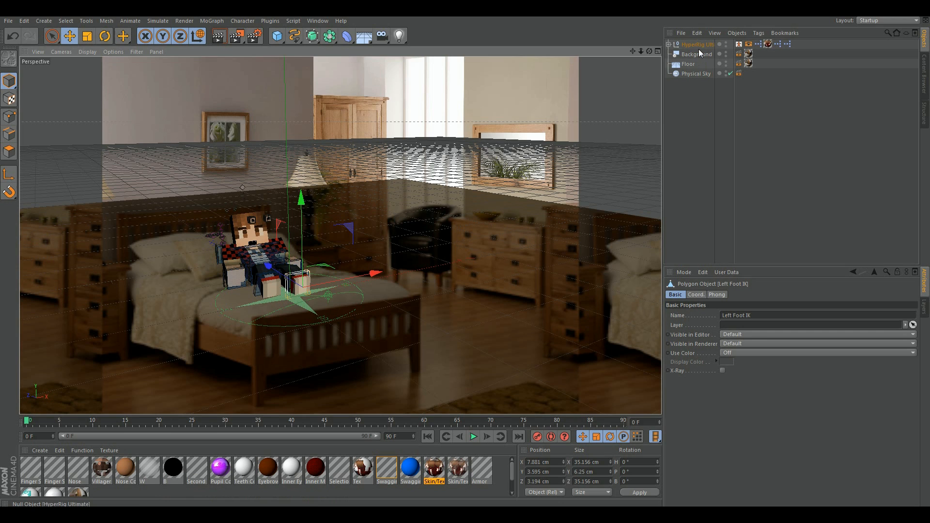
# Rotate the Physical Sky to a heading of about -22.6° and render a viewport preview of the lighting
pyautogui.click(694, 74)
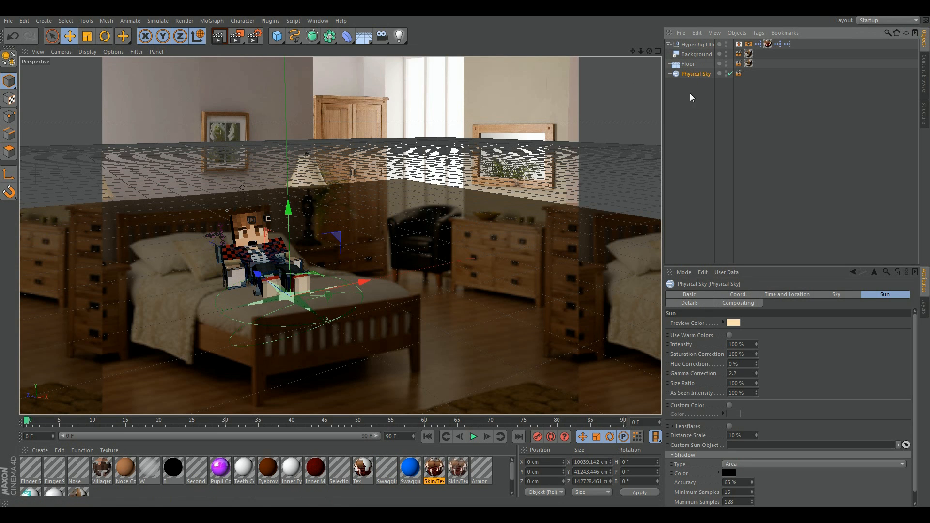
pyautogui.press('r')
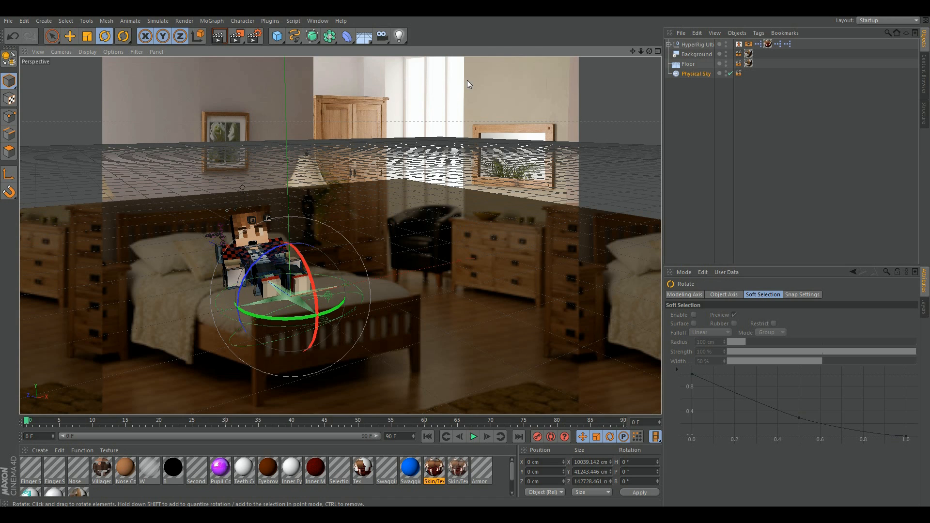
pyautogui.moveTo(251, 305)
pyautogui.mouseDown()
pyautogui.moveTo(293, 313)
pyautogui.moveTo(226, 314)
pyautogui.moveTo(236, 314)
pyautogui.mouseUp()
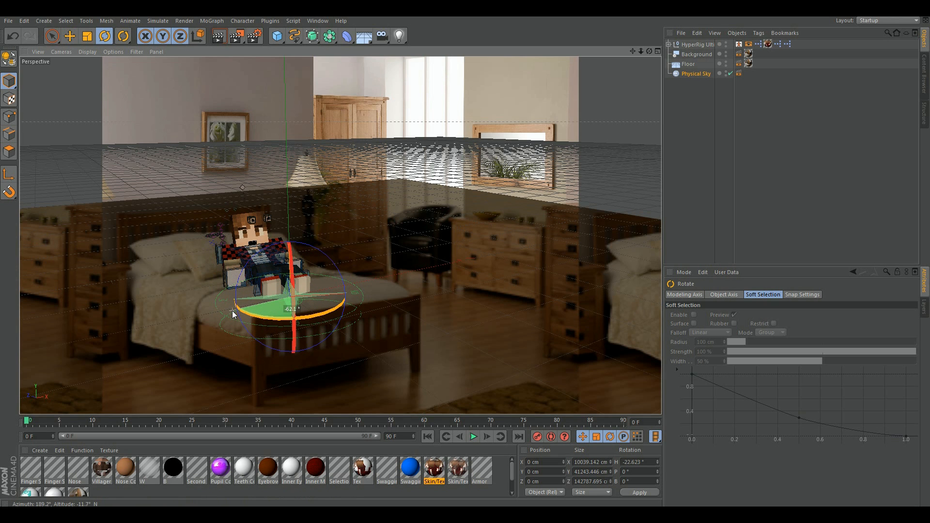
pyautogui.moveTo(233, 314); pyautogui.dragTo(235, 315)
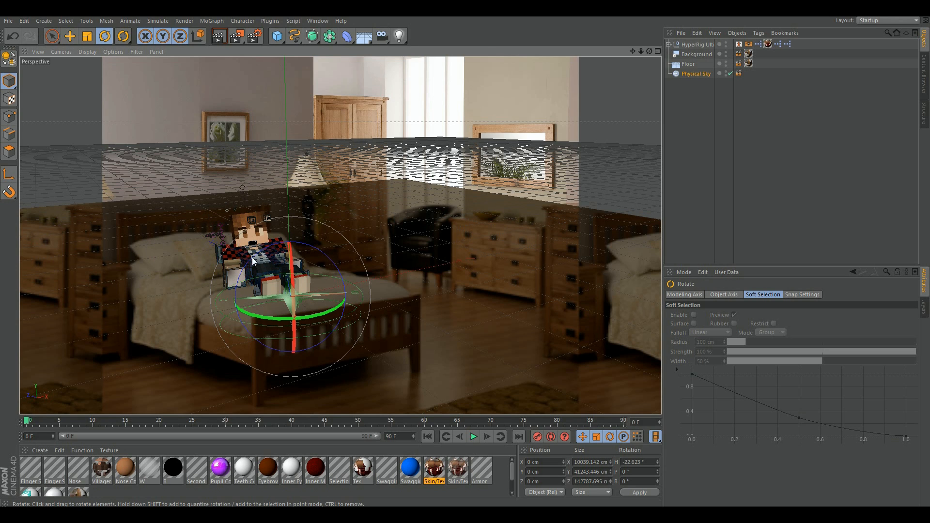
pyautogui.click(219, 36)
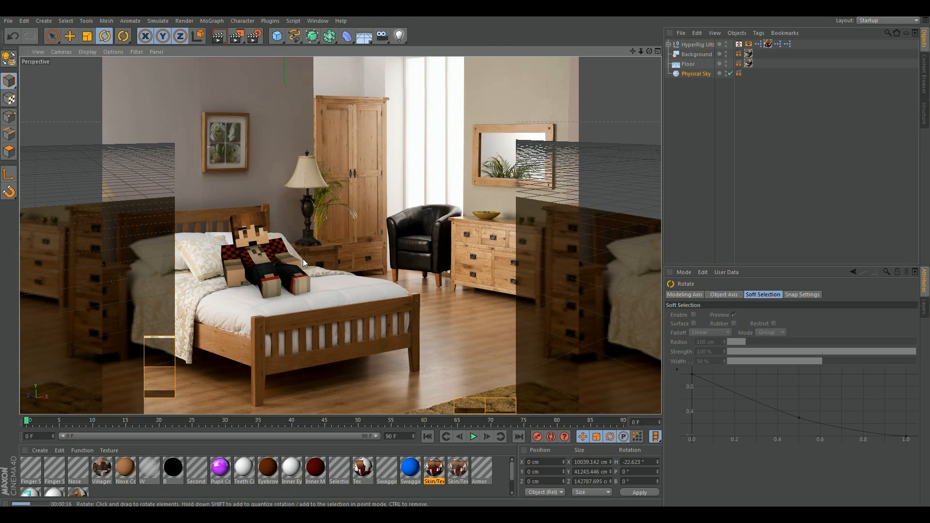
# Set the Mouth UD control's mouth size to about 21.3% by 0% and its position to about -57.3%, -9.3%
pyautogui.click(252, 243)
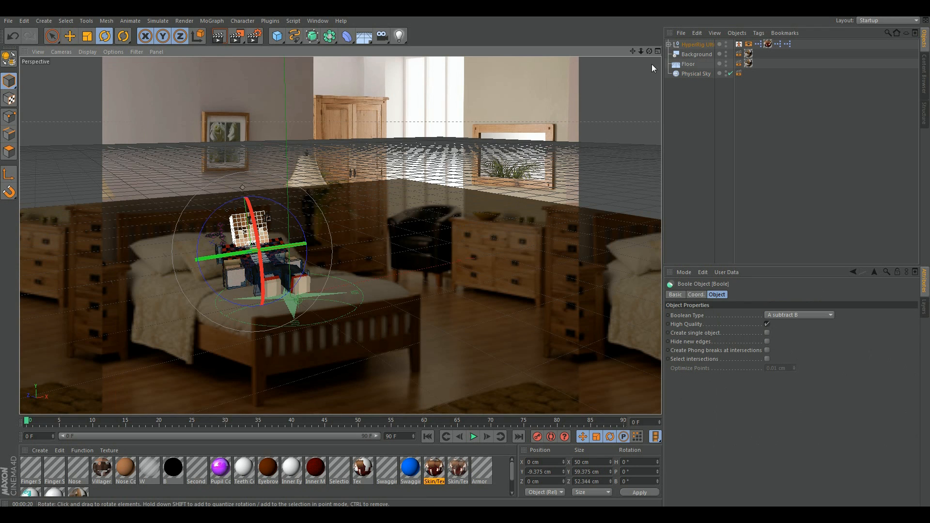
pyautogui.click(224, 249)
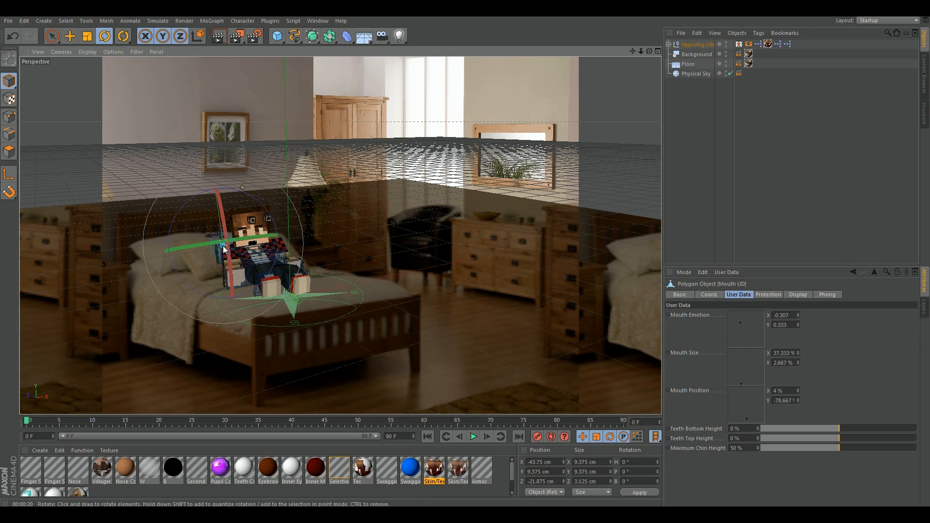
pyautogui.click(736, 384)
pyautogui.click(736, 407)
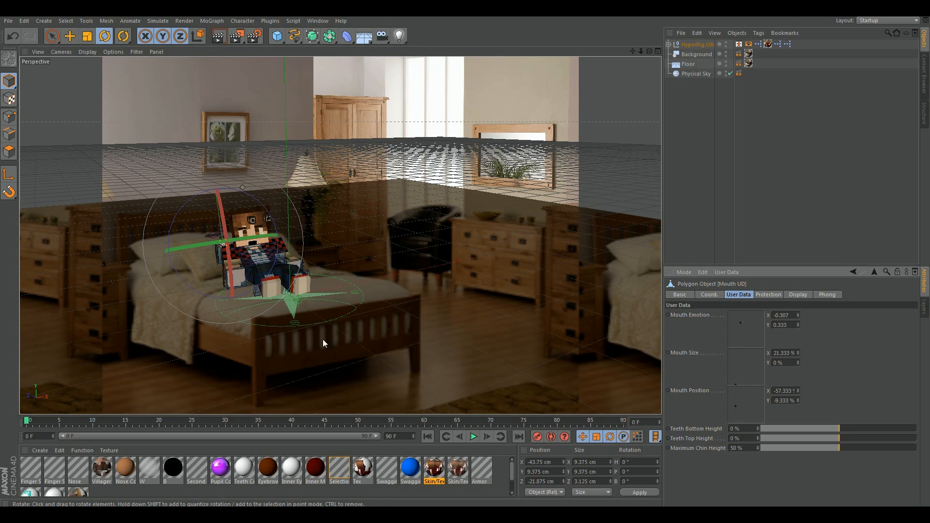
# Rotate the Physical Sky back to a heading of about -10.7°
pyautogui.click(696, 74)
pyautogui.press('r')
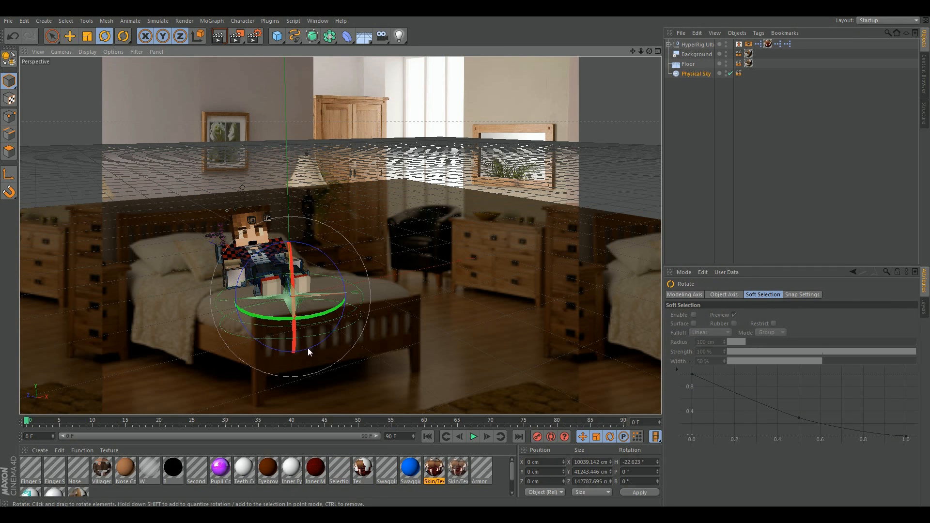
pyautogui.moveTo(310, 319); pyautogui.dragTo(322, 315)
# Enable Global Illumination alongside Ambient Occlusion in the render settings and close them
pyautogui.click(254, 36)
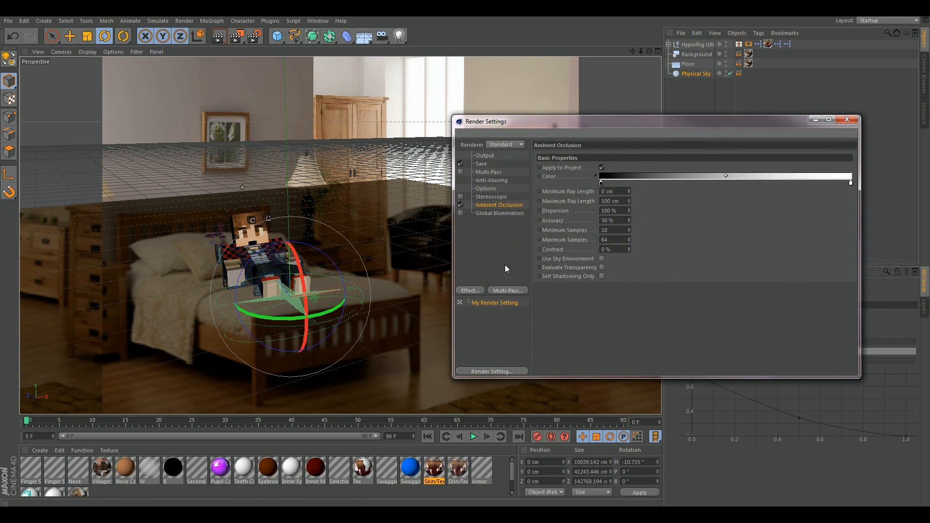
pyautogui.click(460, 213)
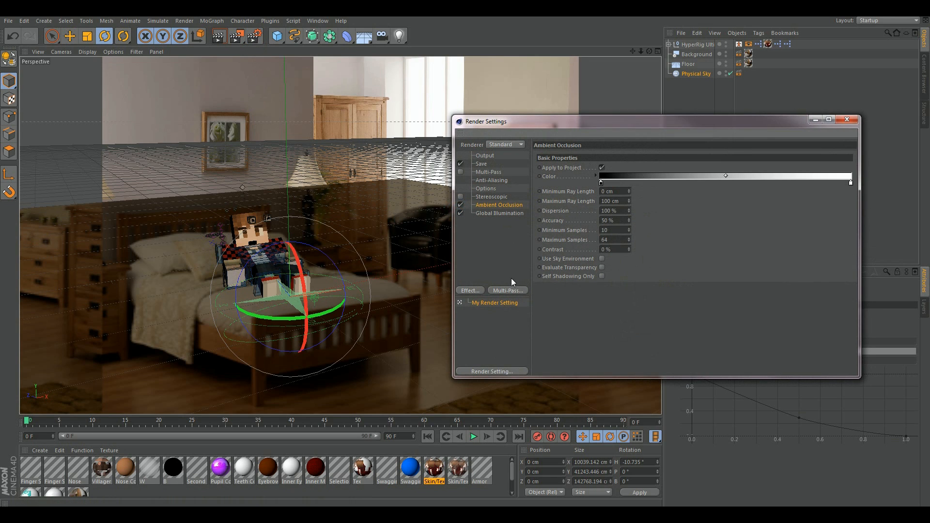
pyautogui.click(470, 291)
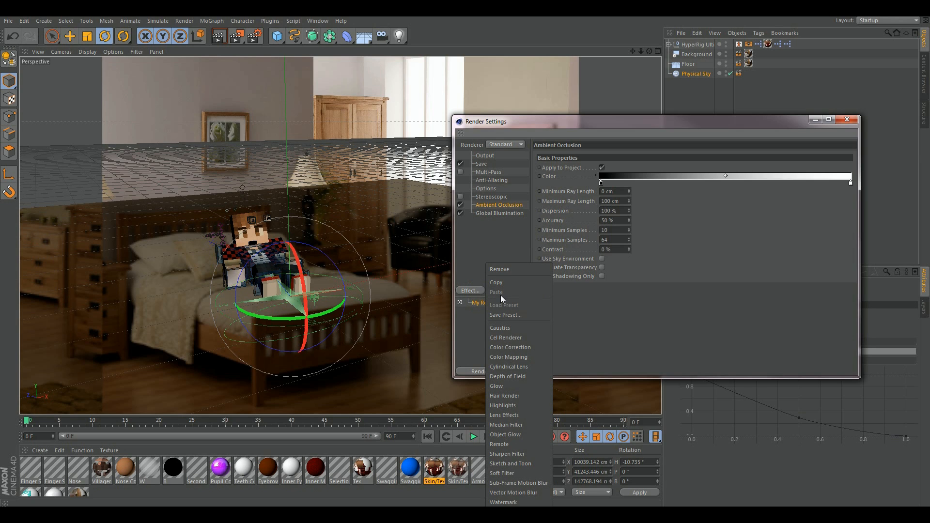
pyautogui.click(482, 245)
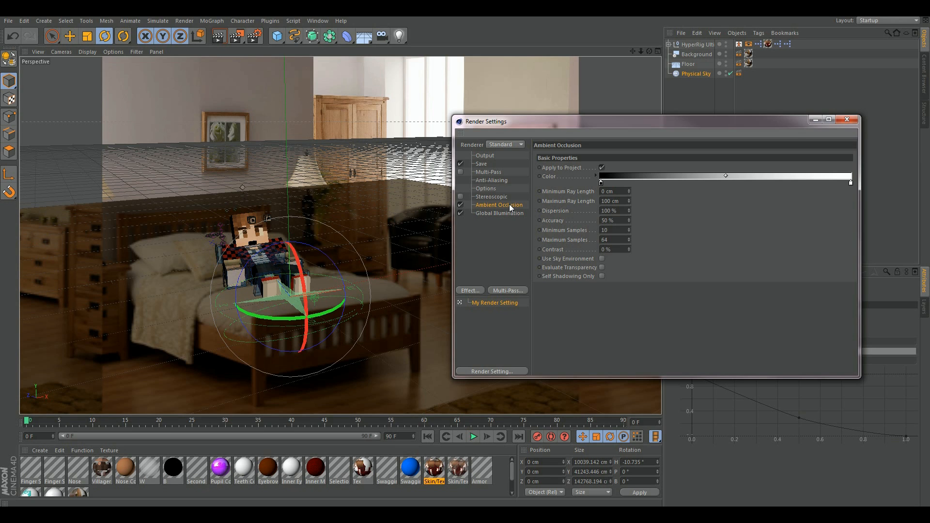
pyautogui.moveTo(780, 124); pyautogui.dragTo(626, 153)
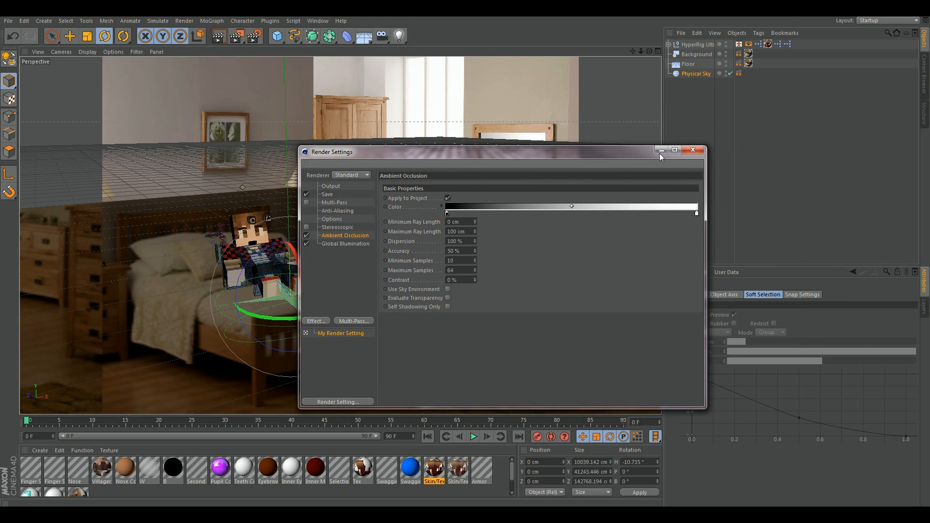
pyautogui.click(693, 150)
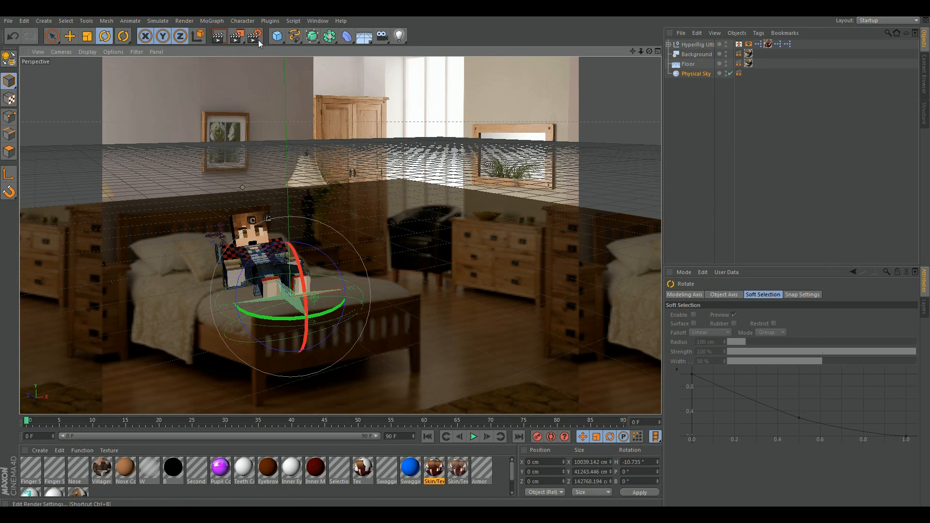
# Render the scene to the Picture Viewer and inspect the character on the bed up close and in full frame
pyautogui.click(234, 38)
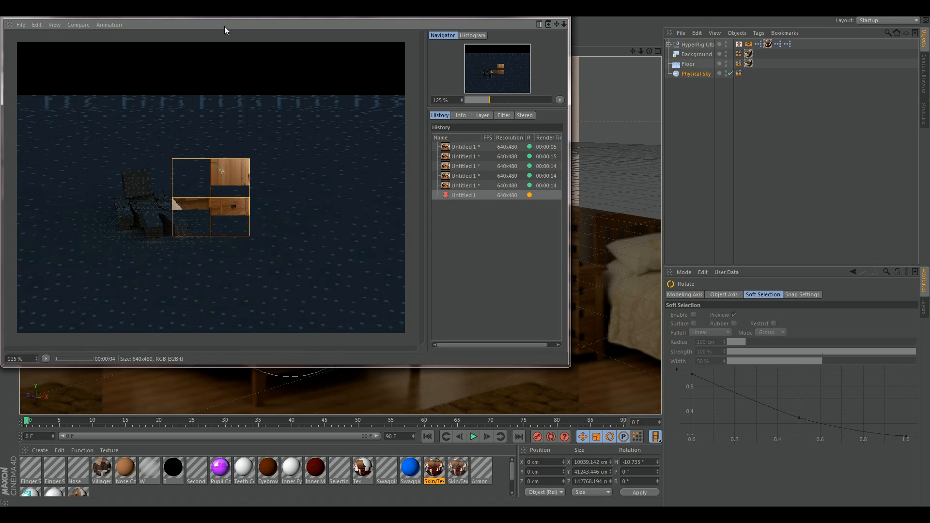
pyautogui.moveTo(224, 16); pyautogui.dragTo(272, 57)
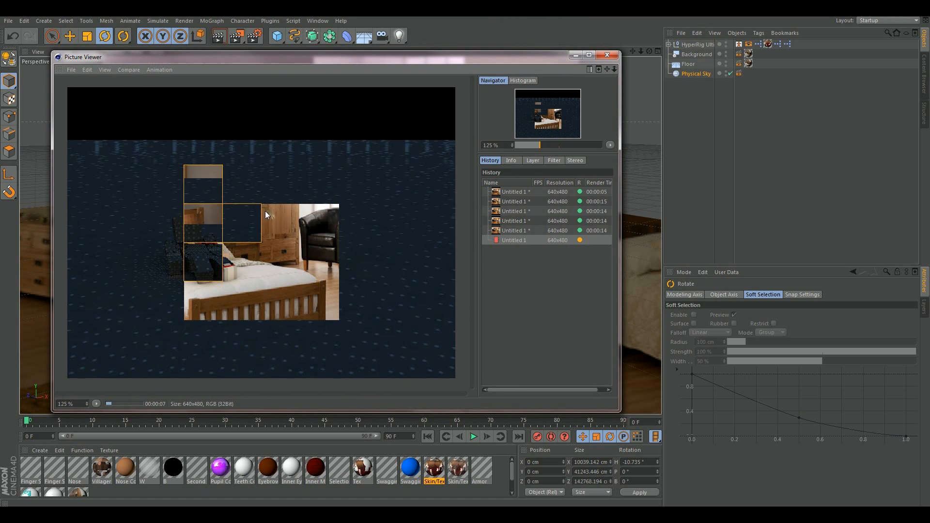
pyautogui.scroll(4, 265, 211)
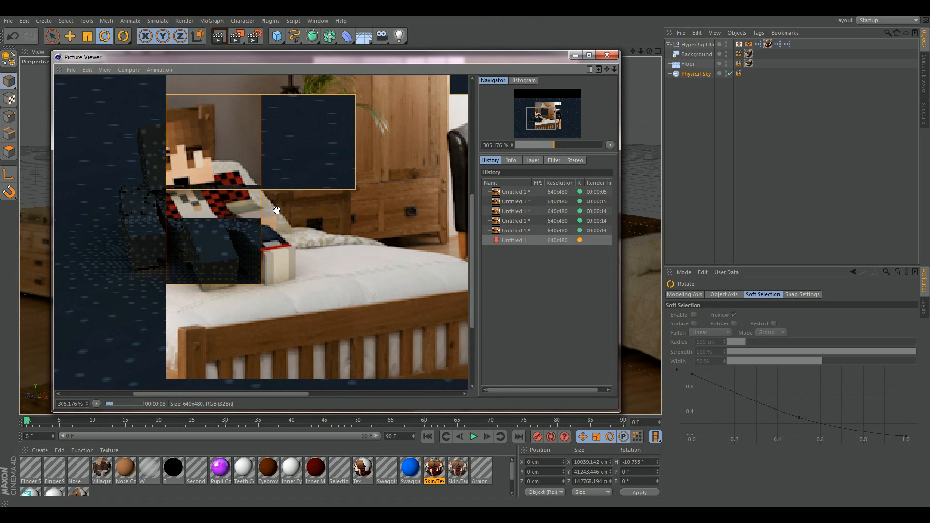
pyautogui.scroll(3, 245, 243)
pyautogui.scroll(-1, 246, 243)
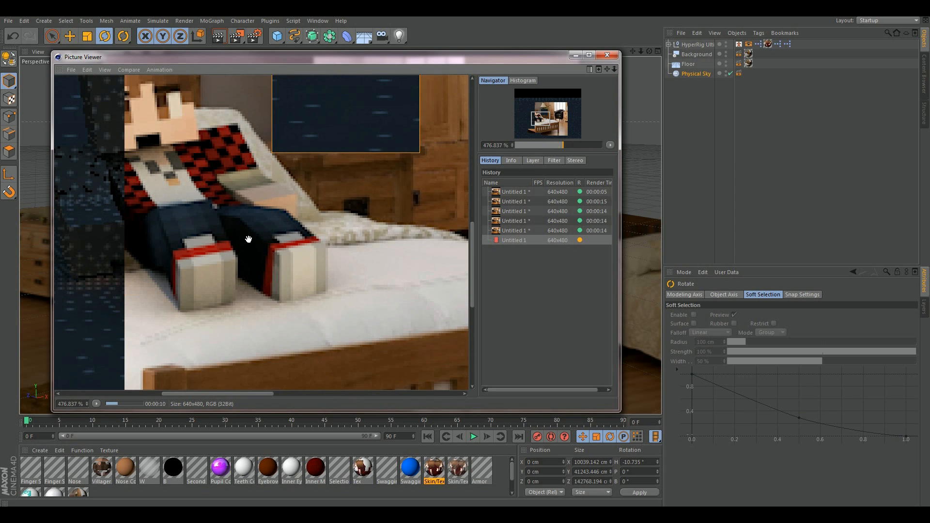
pyautogui.scroll(-4, 249, 240)
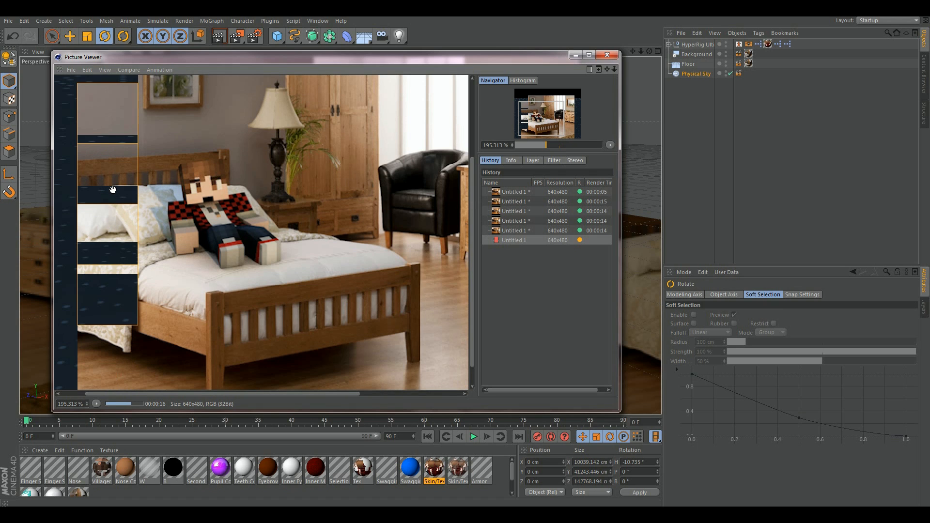
pyautogui.scroll(-3, 216, 255)
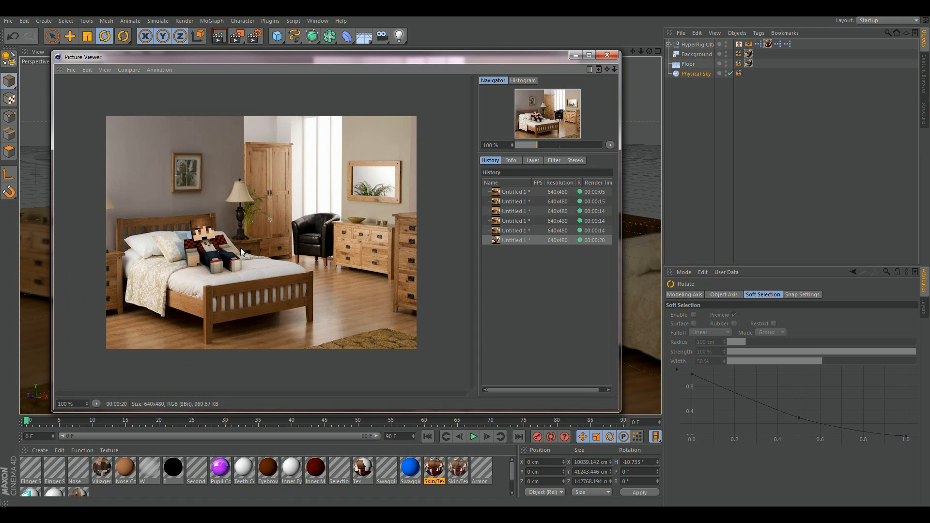
# Finish checking the render, close the Picture Viewer and rotate the Physical Sky to a heading of about -23.2°
pyautogui.scroll(3, 240, 248)
pyautogui.scroll(-2, 291, 228)
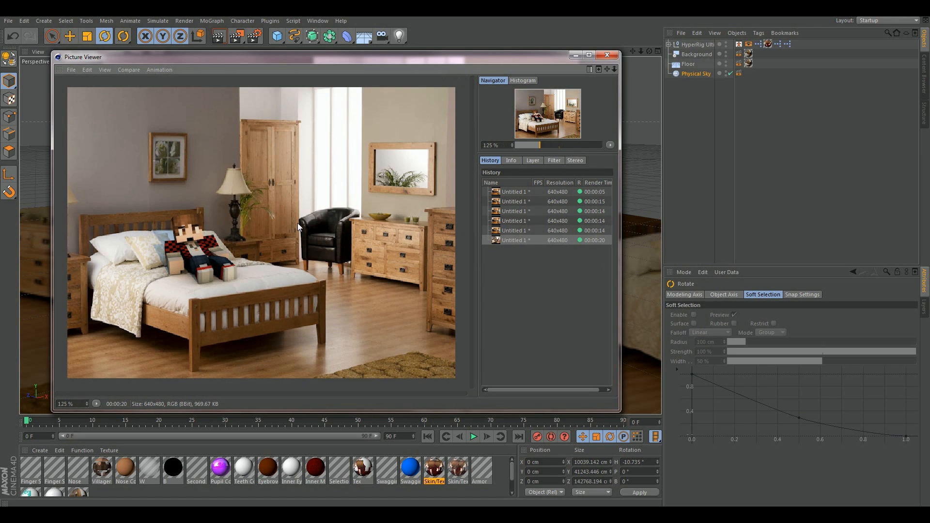
pyautogui.scroll(2, 178, 248)
pyautogui.scroll(-2, 185, 237)
pyautogui.scroll(2, 181, 239)
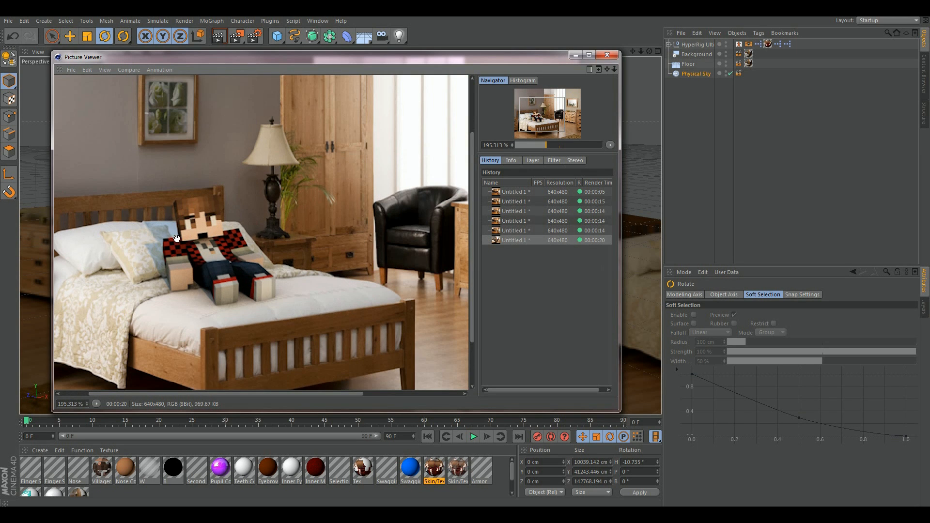
pyautogui.click(608, 55)
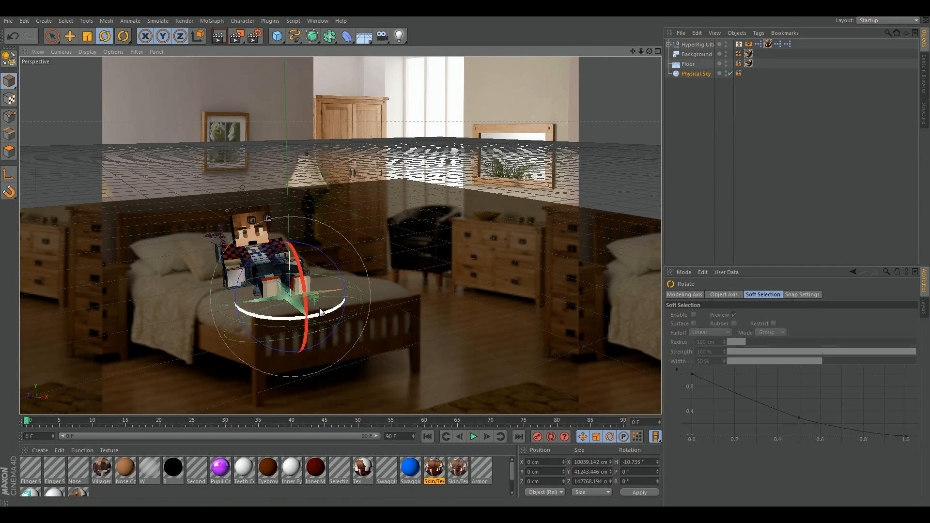
pyautogui.moveTo(322, 313); pyautogui.dragTo(311, 319)
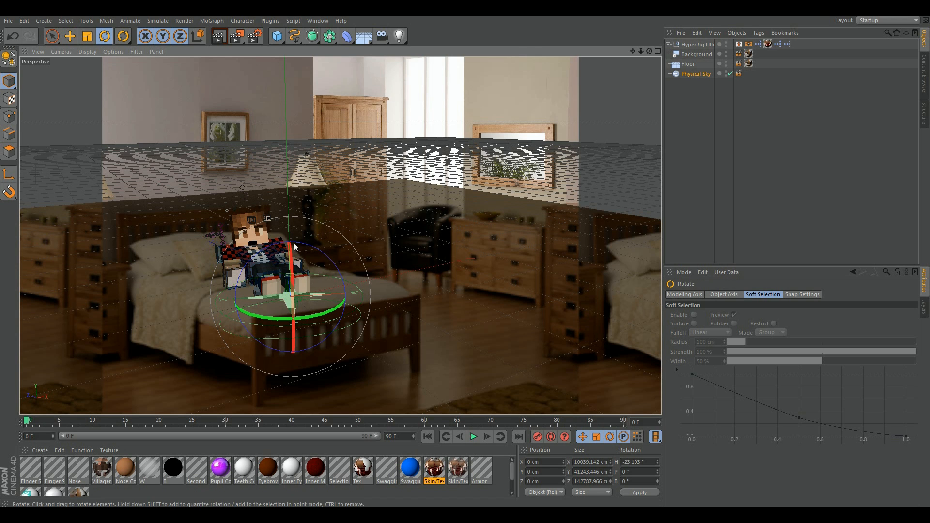
# Choose Best as the anti-aliasing mode in the render settings and close them
pyautogui.click(254, 39)
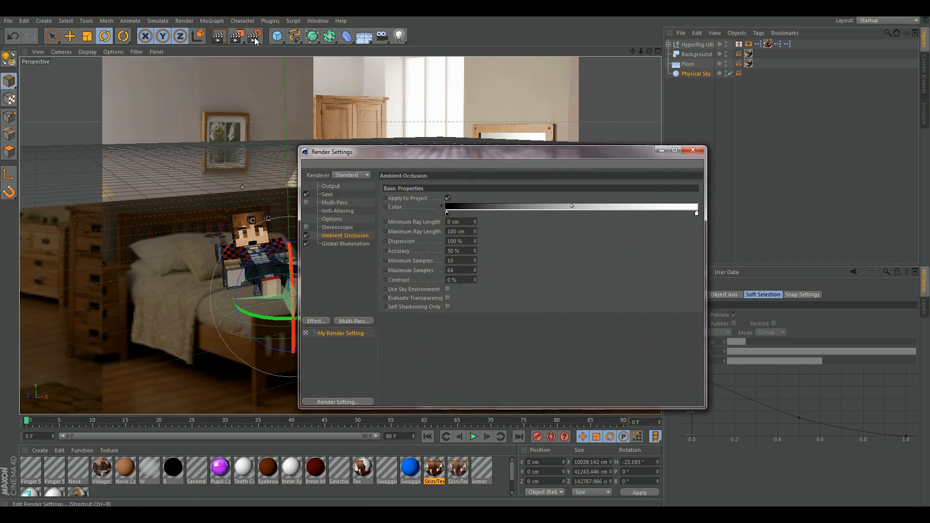
pyautogui.click(342, 213)
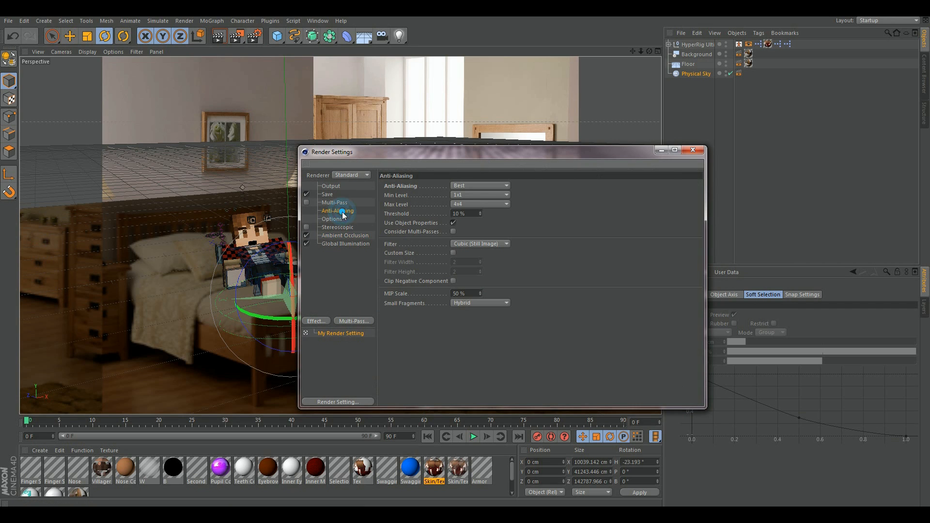
pyautogui.click(484, 185)
pyautogui.click(458, 185)
pyautogui.click(467, 213)
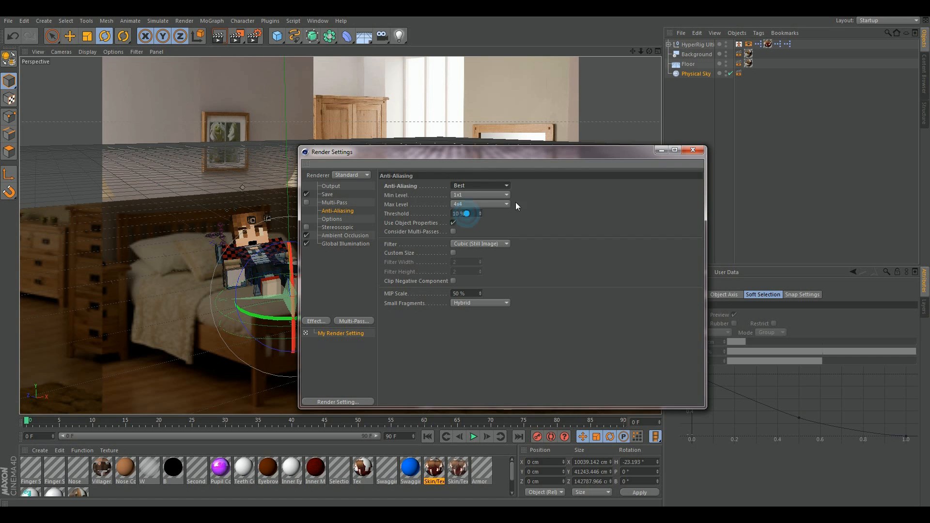
pyautogui.click(691, 150)
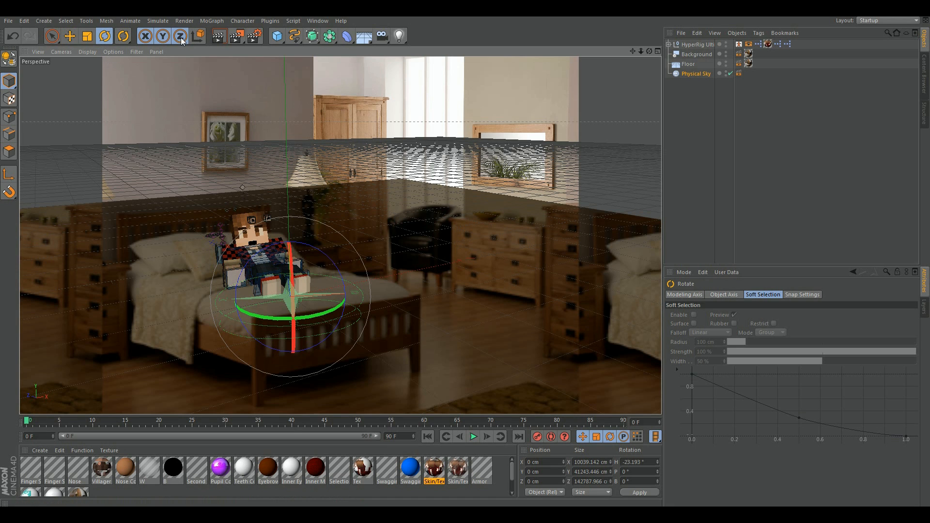
# Add a Glow effect to the render settings, reduce its intensity and close the settings
pyautogui.click(254, 35)
pyautogui.click(316, 321)
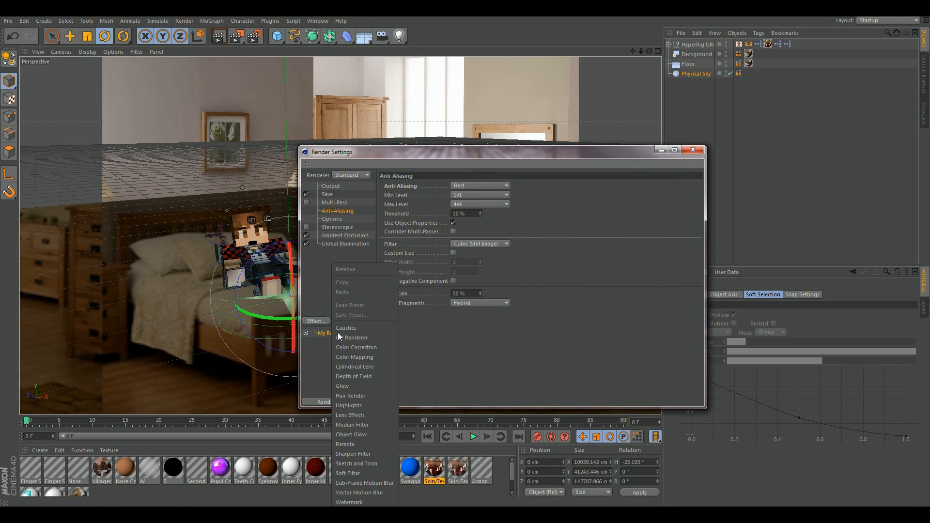
pyautogui.click(368, 386)
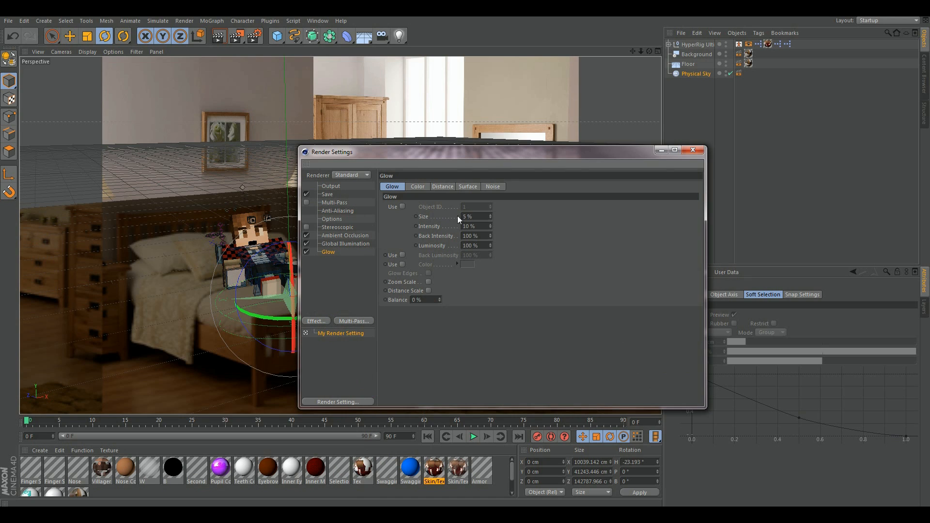
pyautogui.moveTo(490, 226); pyautogui.dragTo(490, 238)
pyautogui.click(693, 149)
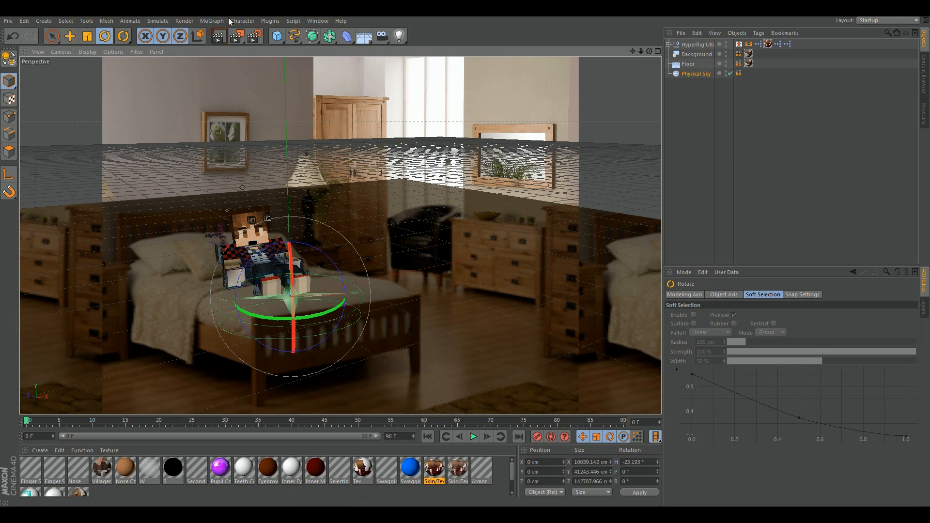
# Render the scene with the Glow effect to the Picture Viewer and examine the character and bed up close
pyautogui.click(236, 36)
pyautogui.scroll(-3, 335, 223)
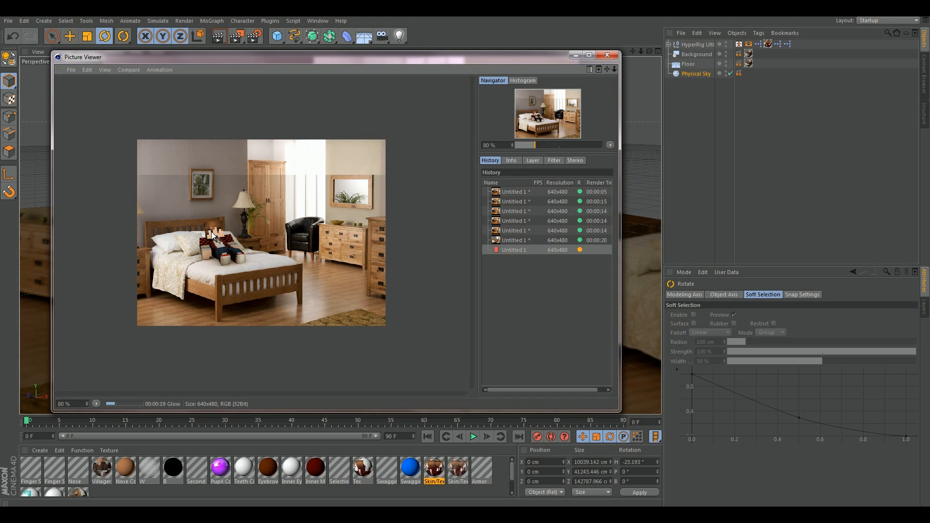
pyautogui.scroll(5, 219, 245)
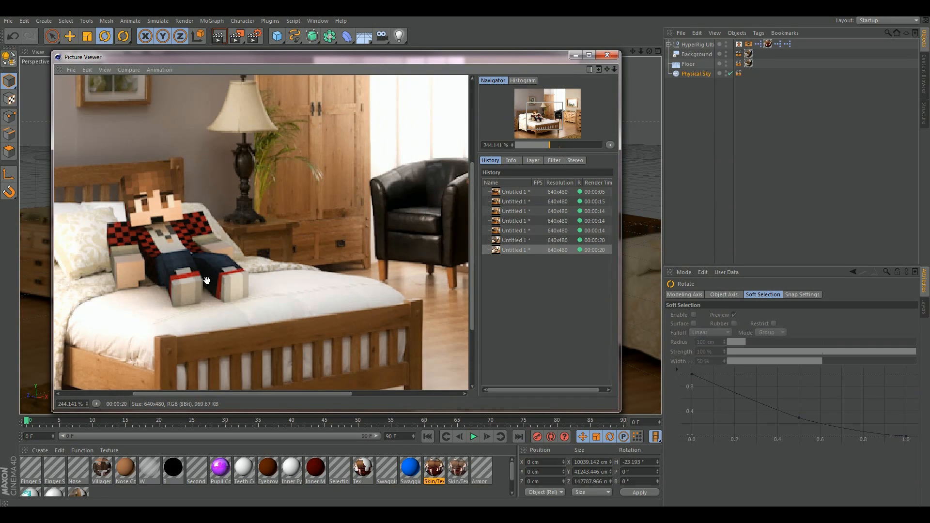
pyautogui.scroll(-4, 334, 234)
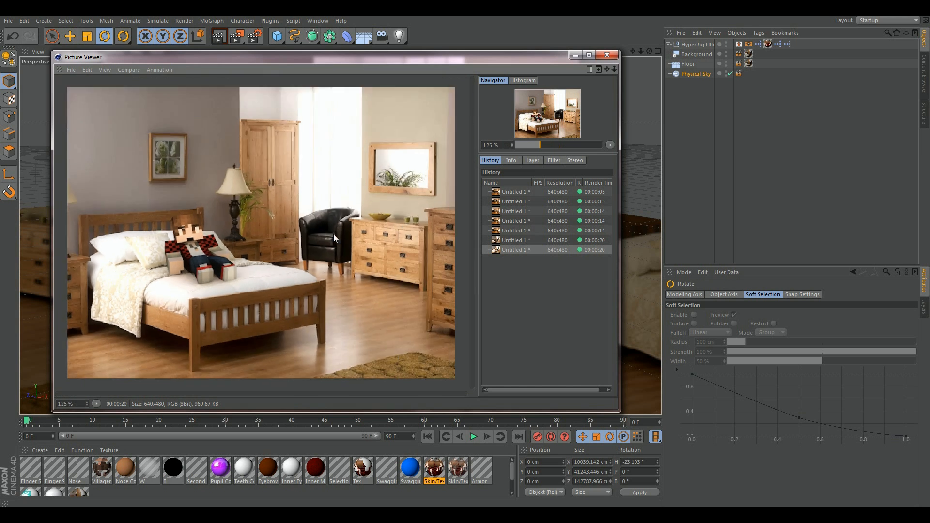
pyautogui.scroll(3, 218, 266)
pyautogui.moveTo(187, 253); pyautogui.dragTo(241, 221)
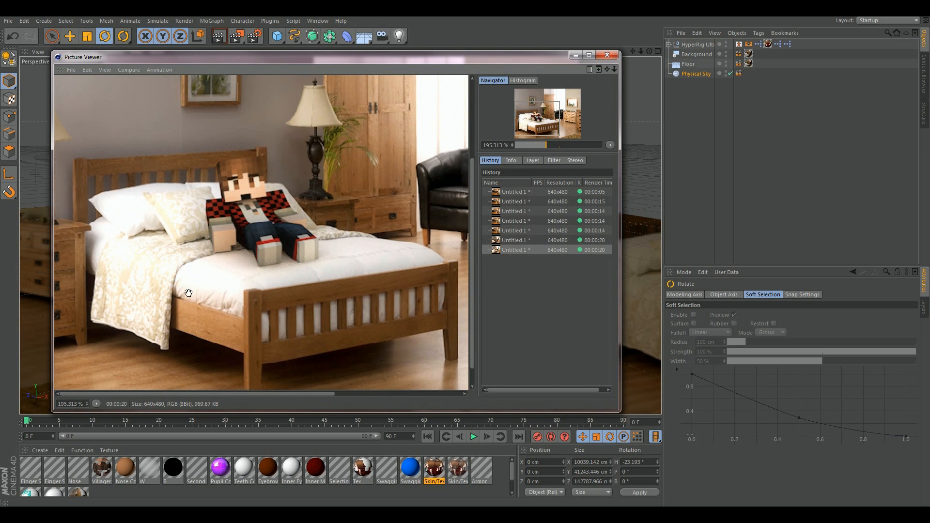
pyautogui.scroll(5, 236, 237)
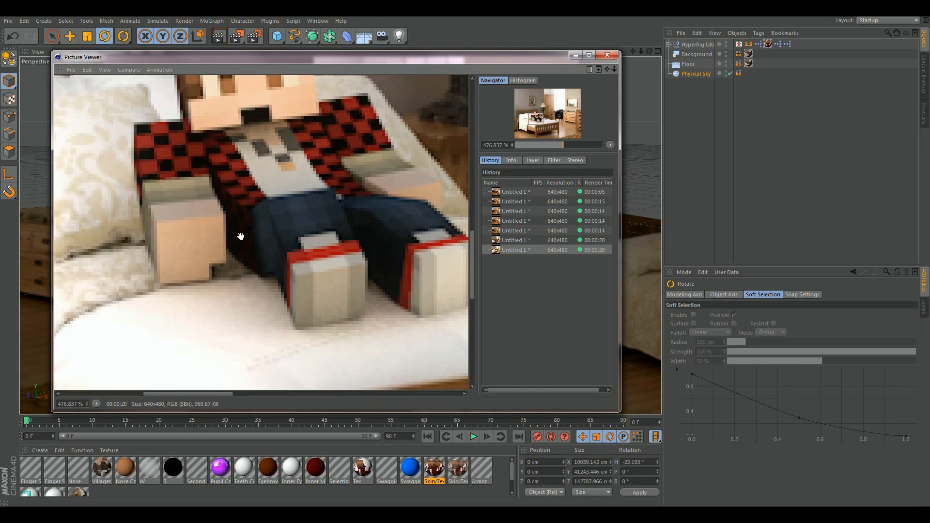
pyautogui.scroll(-5, 228, 239)
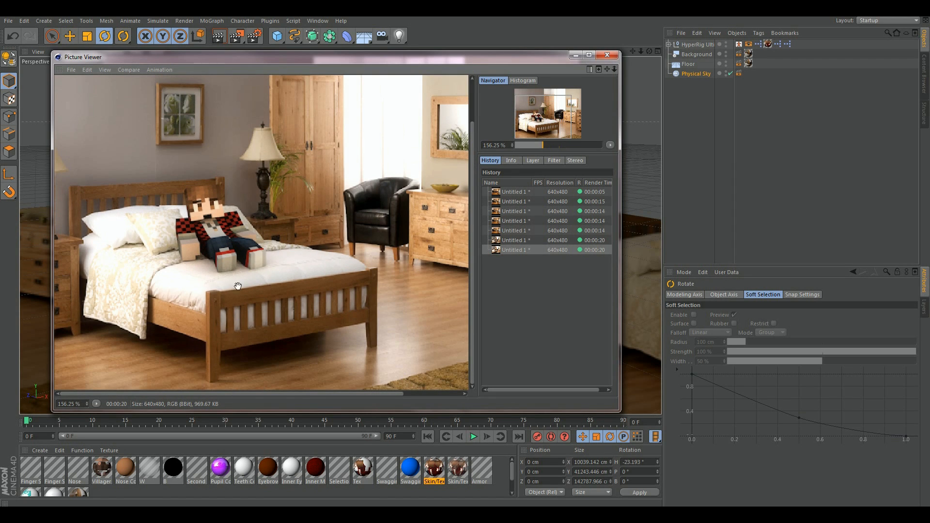
pyautogui.scroll(4, 192, 240)
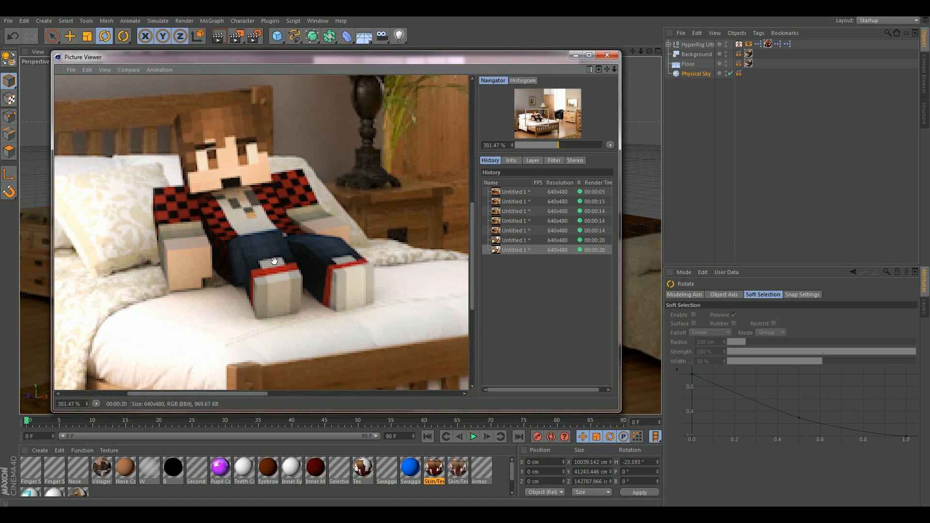
pyautogui.scroll(-5, 209, 248)
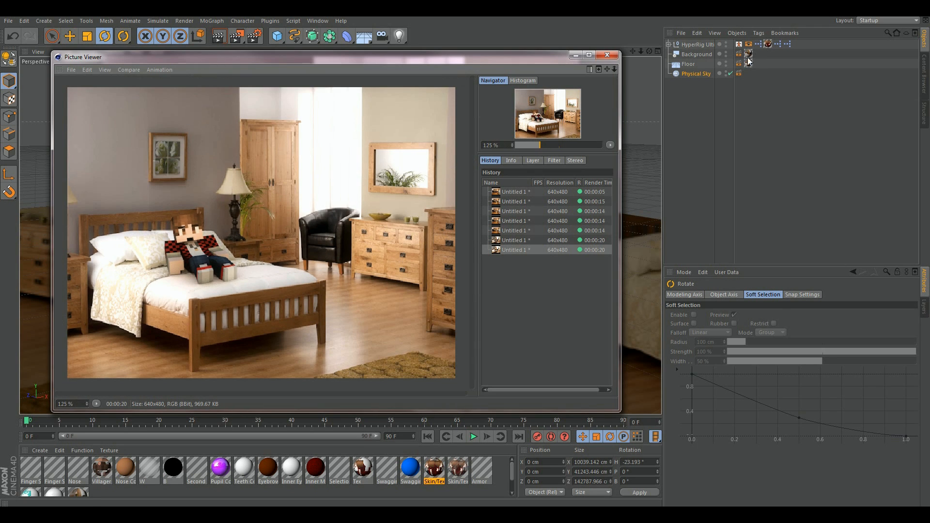
# Show the Physical Sky's Sun attributes and examine how the character's lighting blends with the bedroom in the glow render
pyautogui.click(688, 74)
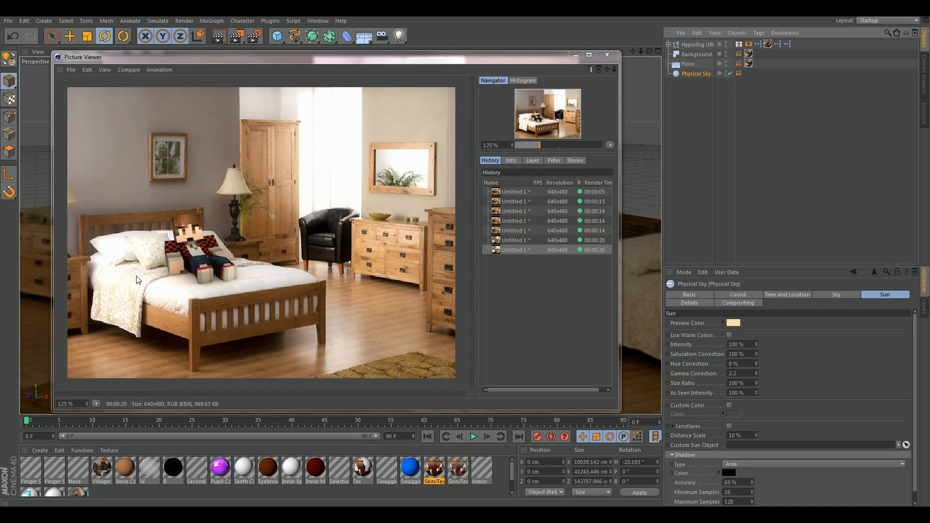
pyautogui.scroll(2, 173, 257)
pyautogui.scroll(2, 214, 244)
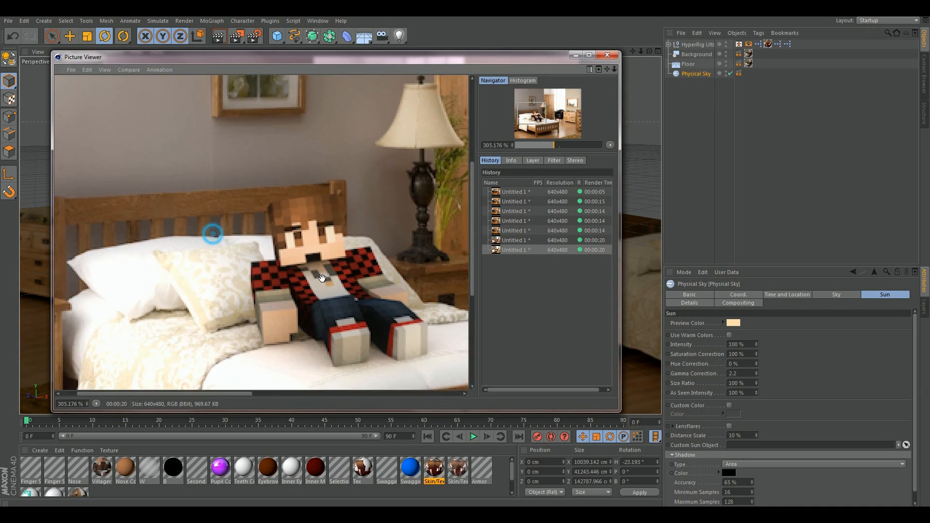
pyautogui.scroll(-5, 249, 268)
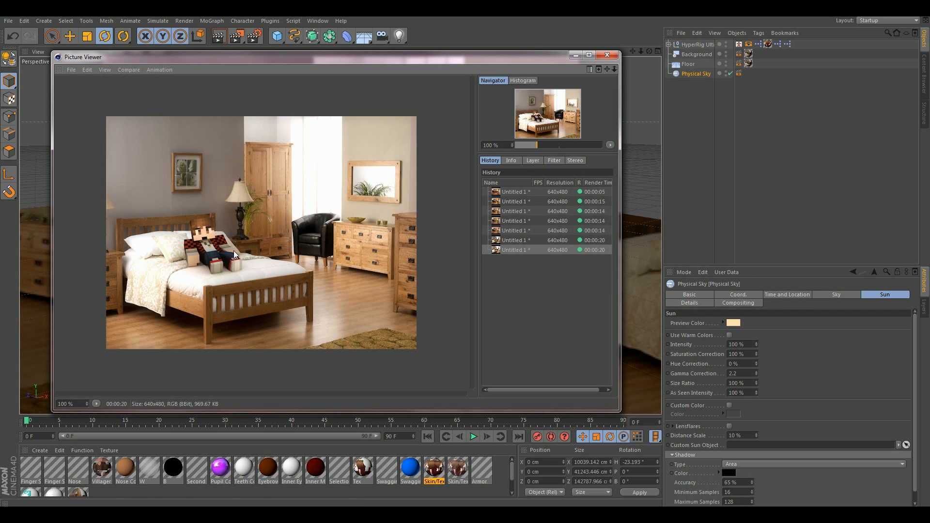
pyautogui.scroll(4, 231, 252)
pyautogui.scroll(-5, 230, 261)
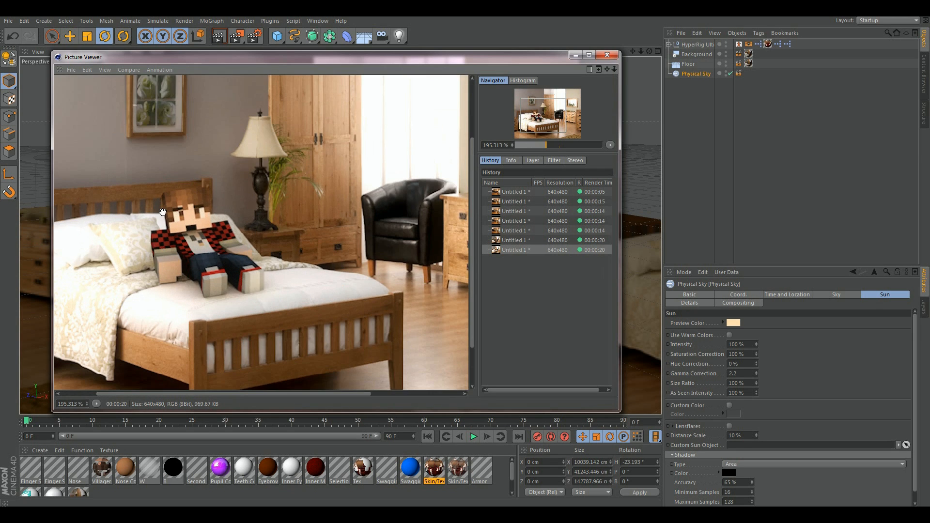
pyautogui.scroll(-3, 162, 216)
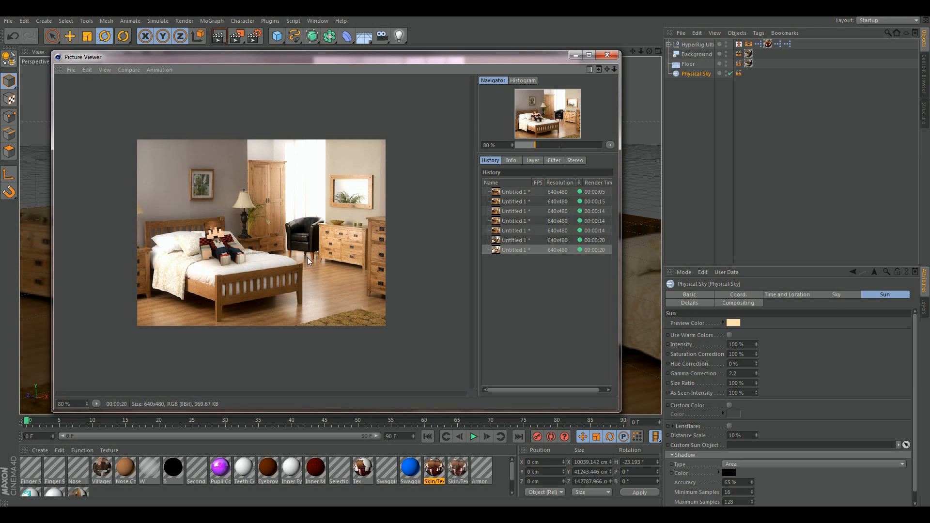
pyautogui.scroll(5, 220, 258)
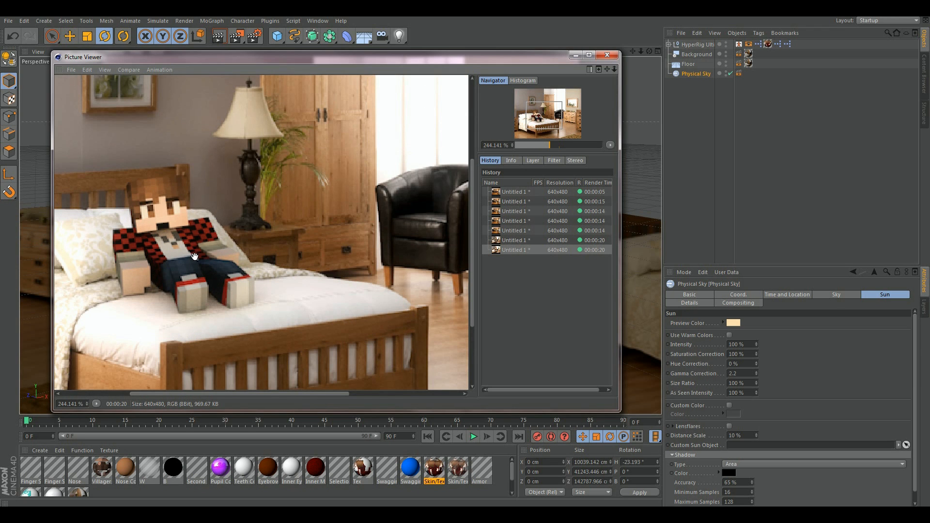
pyautogui.scroll(-4, 196, 256)
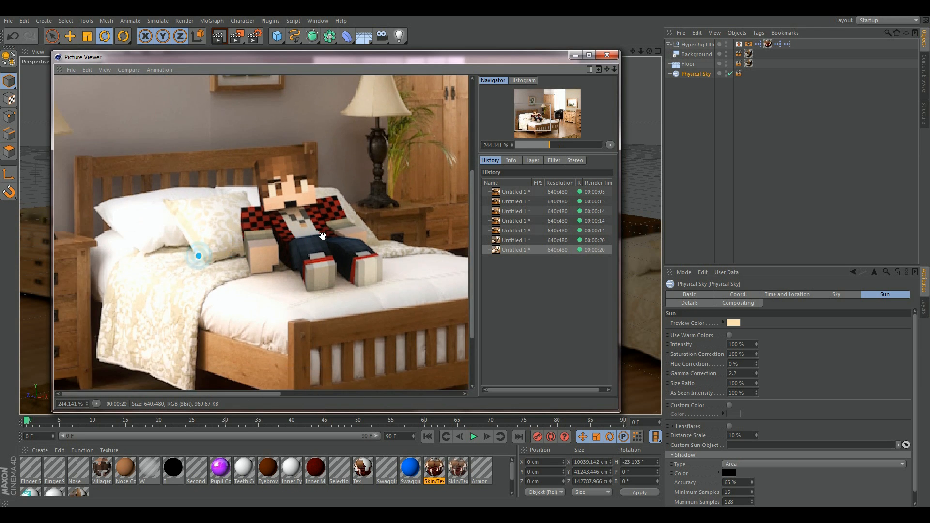
pyautogui.scroll(4, 213, 250)
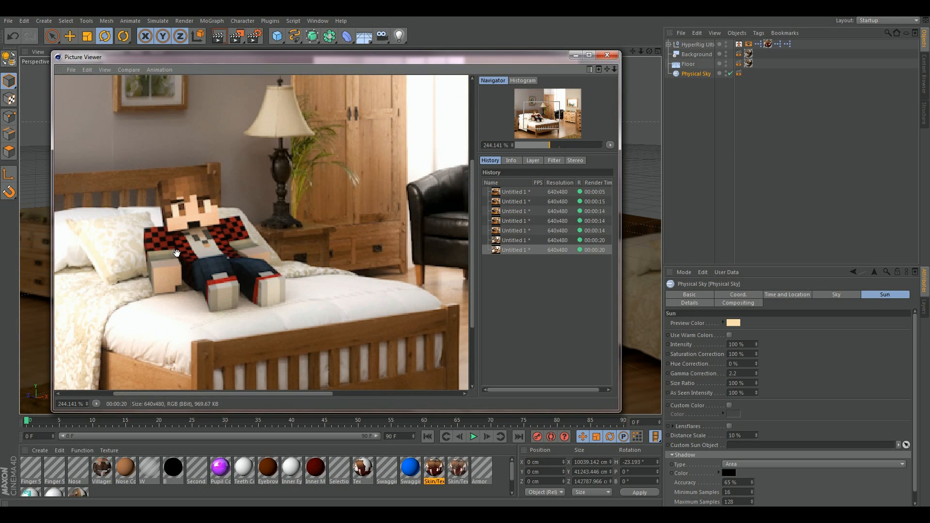
pyautogui.scroll(-3, 179, 252)
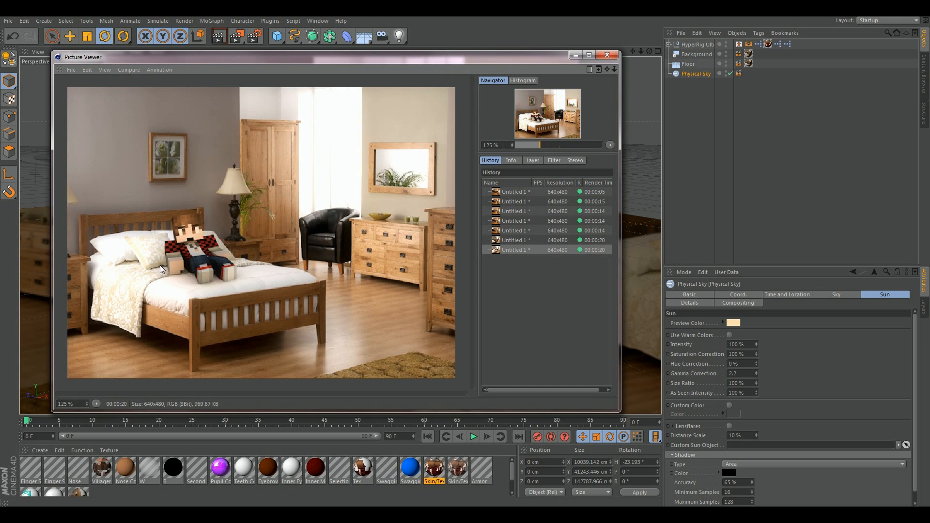